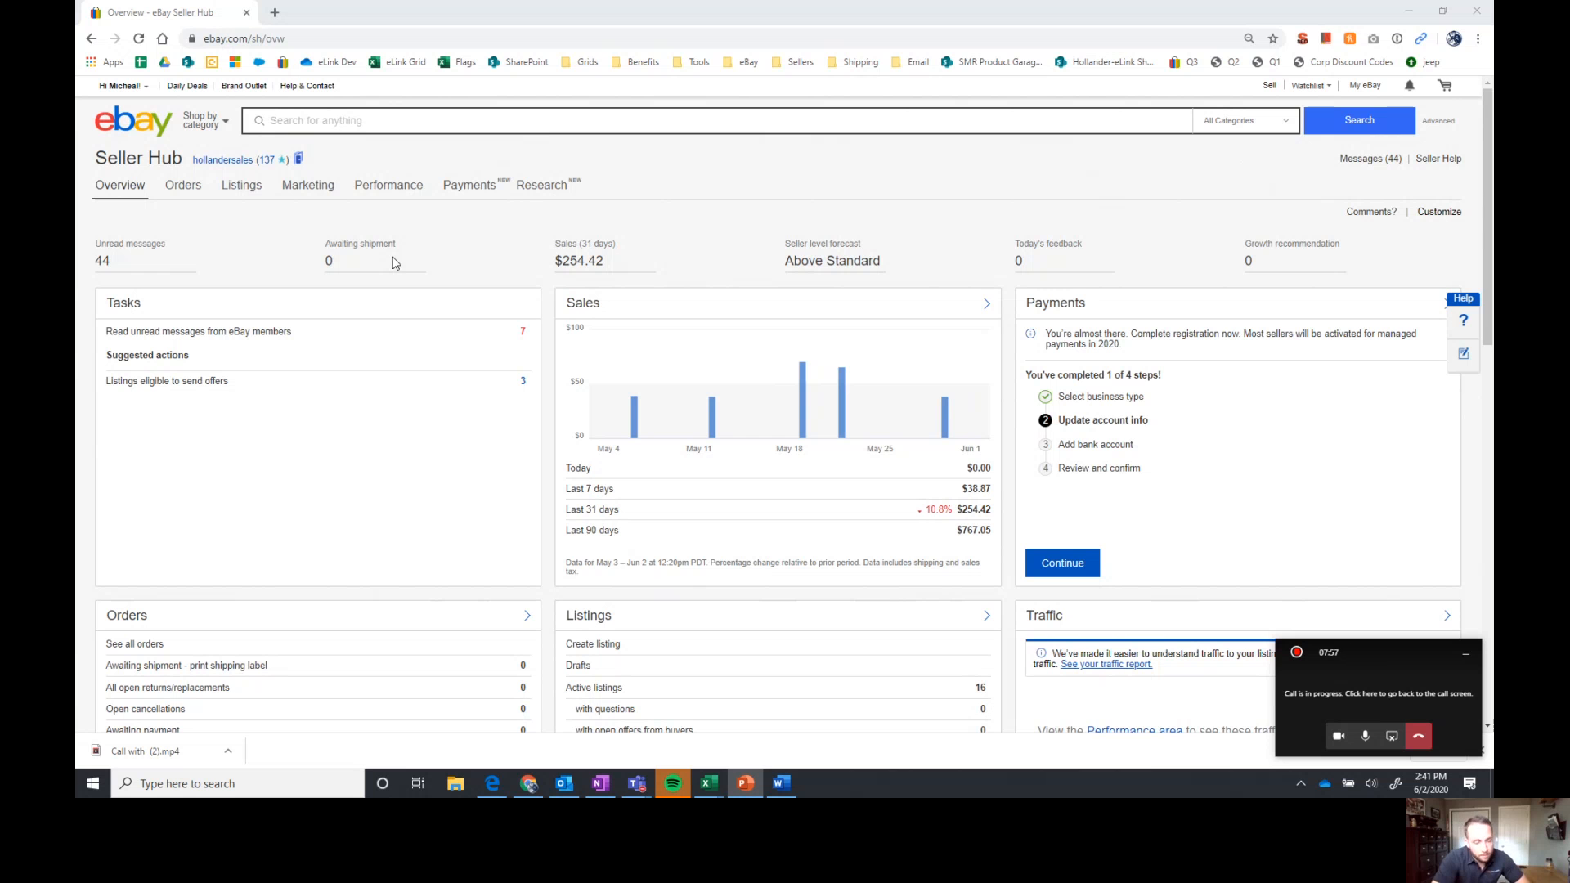
# Open the active listings in a new browser tab and examine their trending ad rates for promotion
pyautogui.rightClick(250, 187)
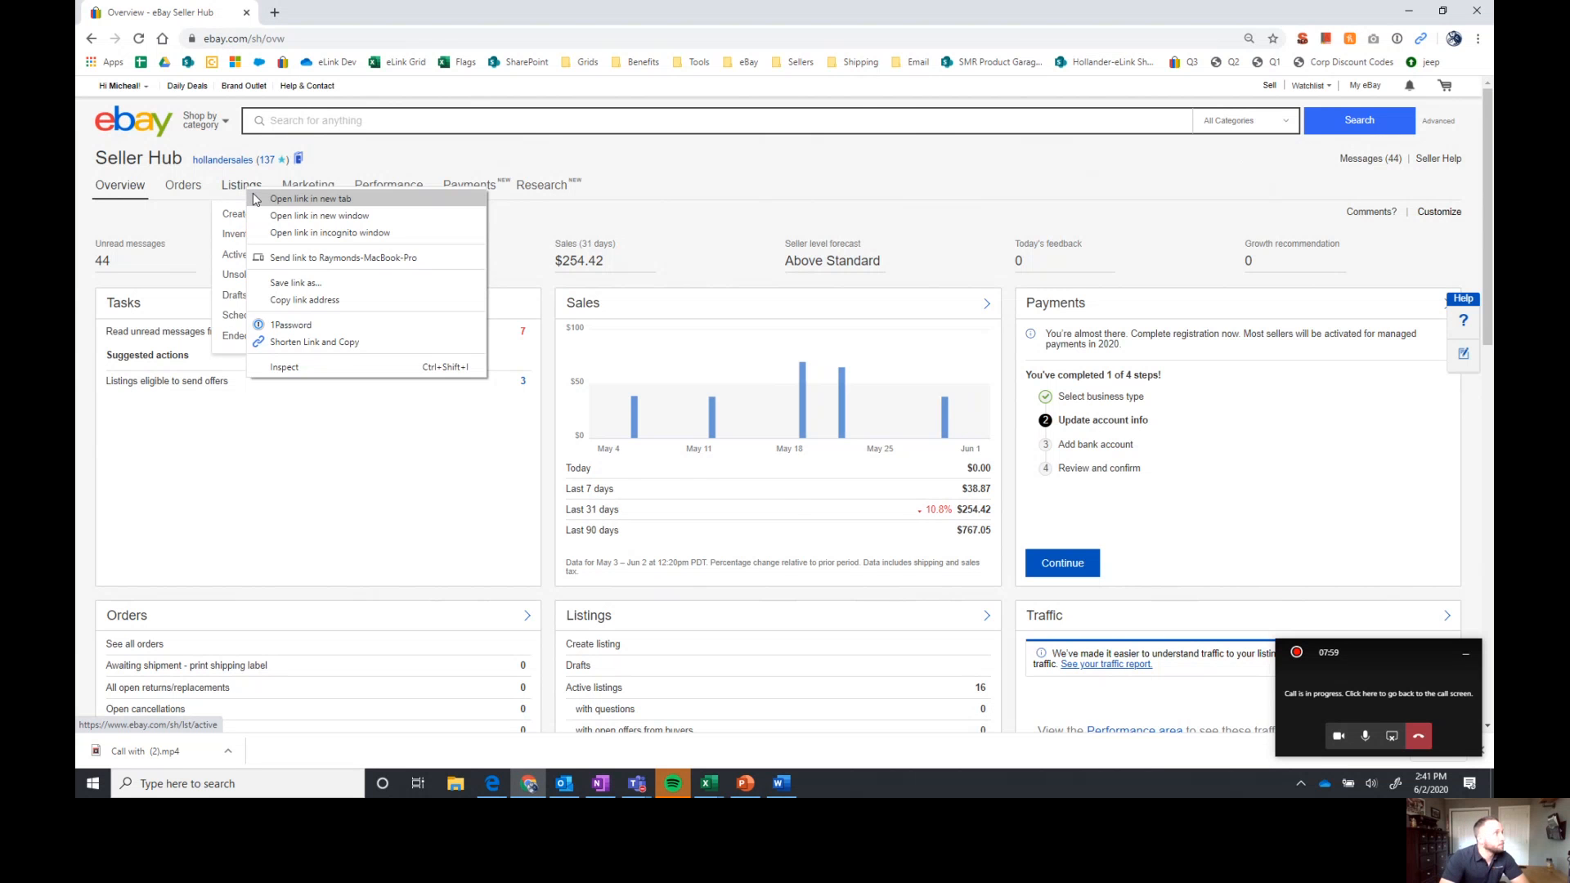
pyautogui.click(258, 200)
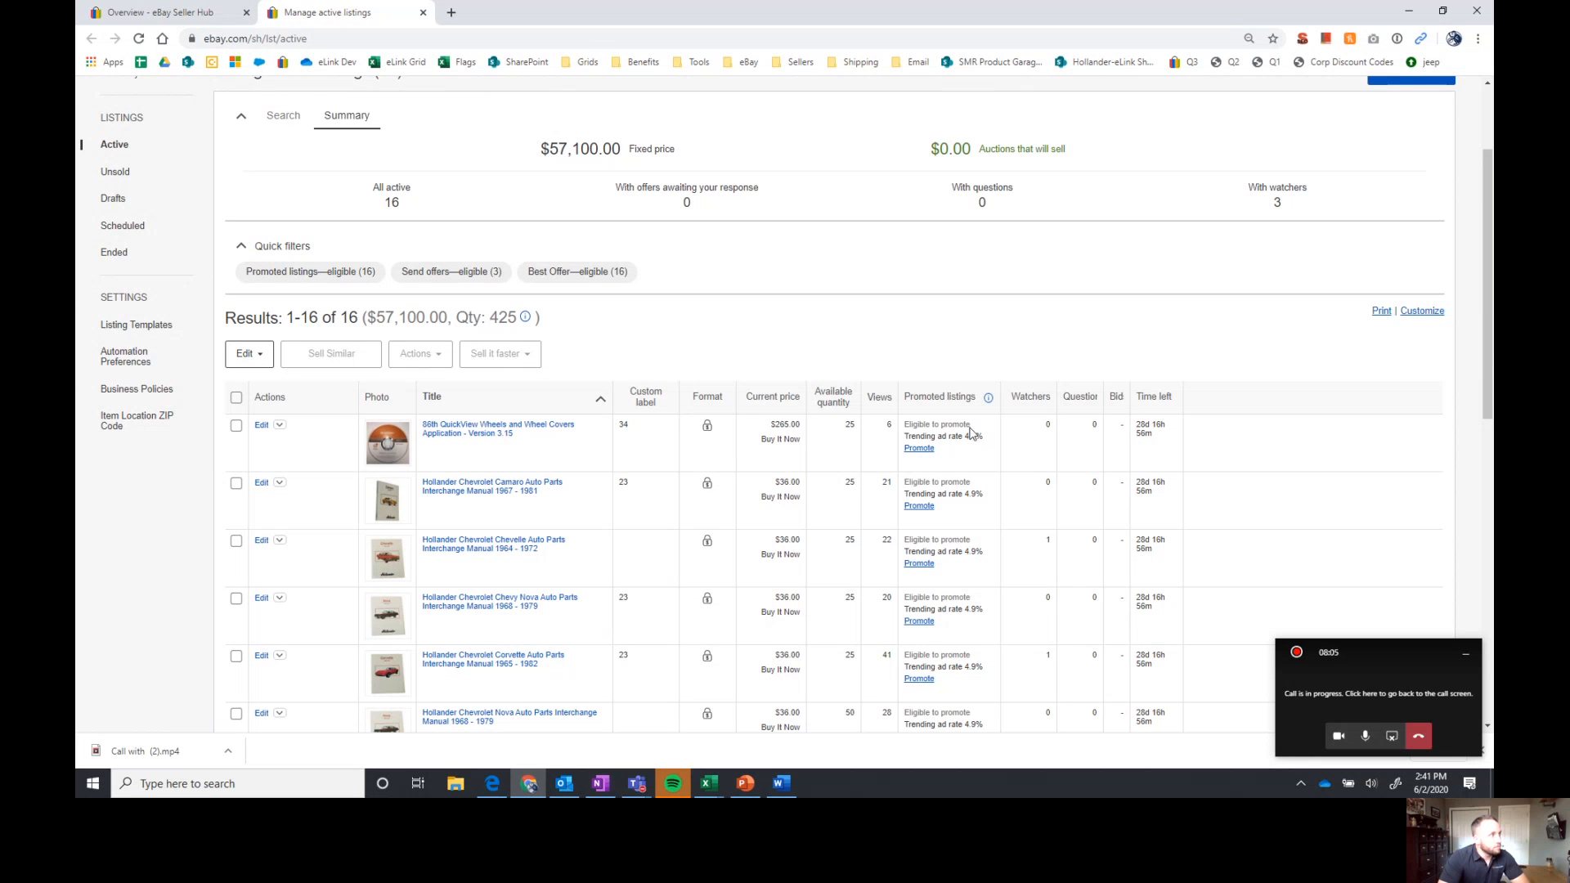
pyautogui.moveTo(906, 398); pyautogui.dragTo(932, 554)
pyautogui.click(980, 582)
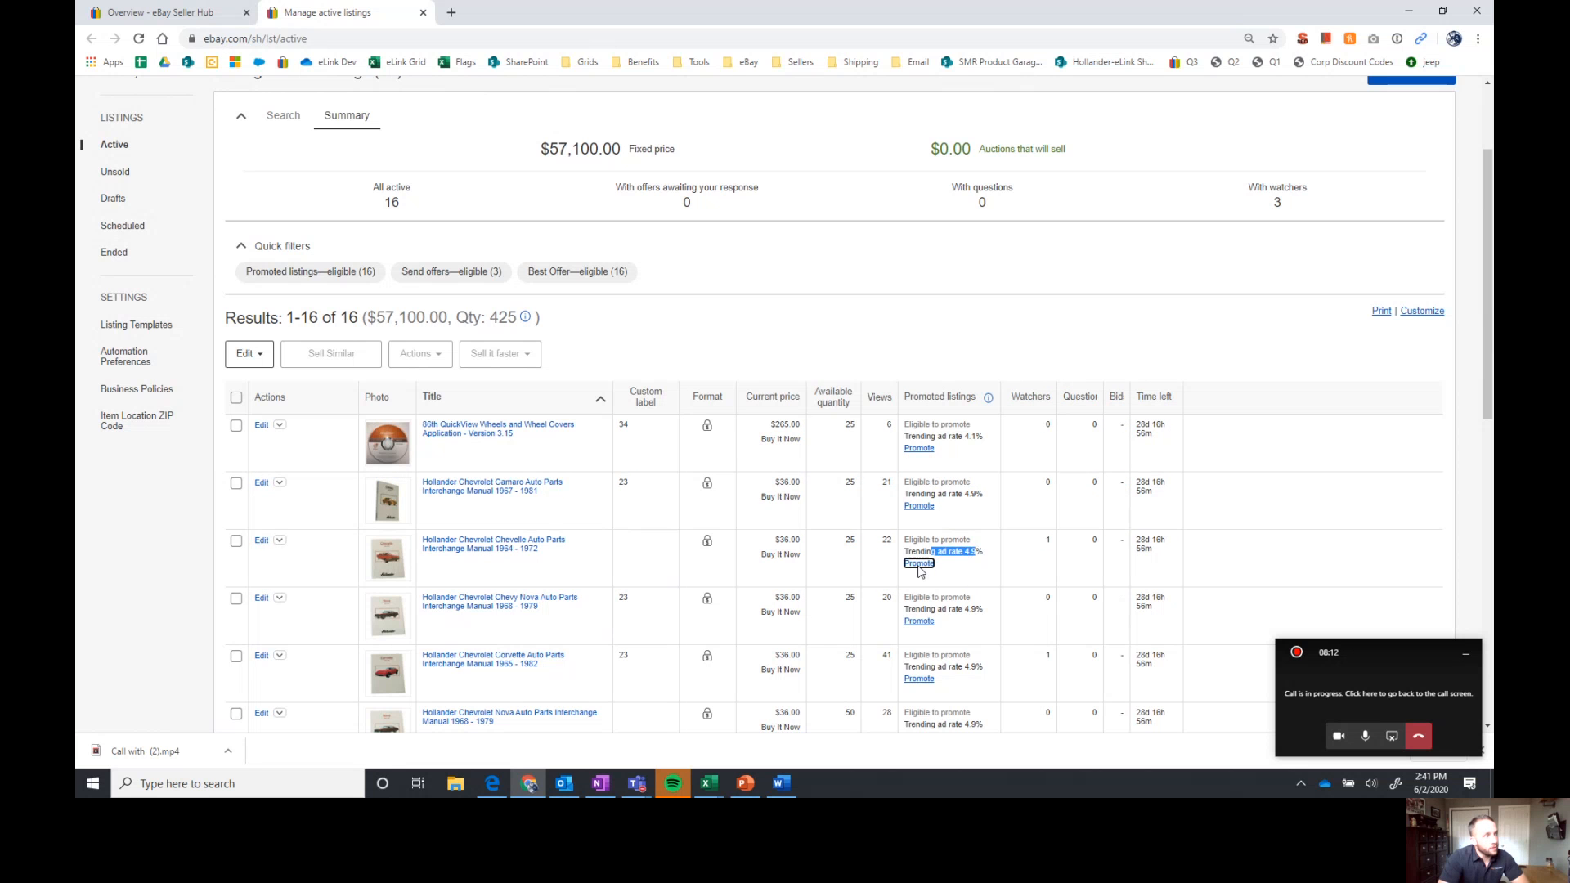
# Try promoting the Chevrolet Chevelle 1964 - 1972 manual with an 8% ad rate, and cancel the promotion
pyautogui.click(921, 562)
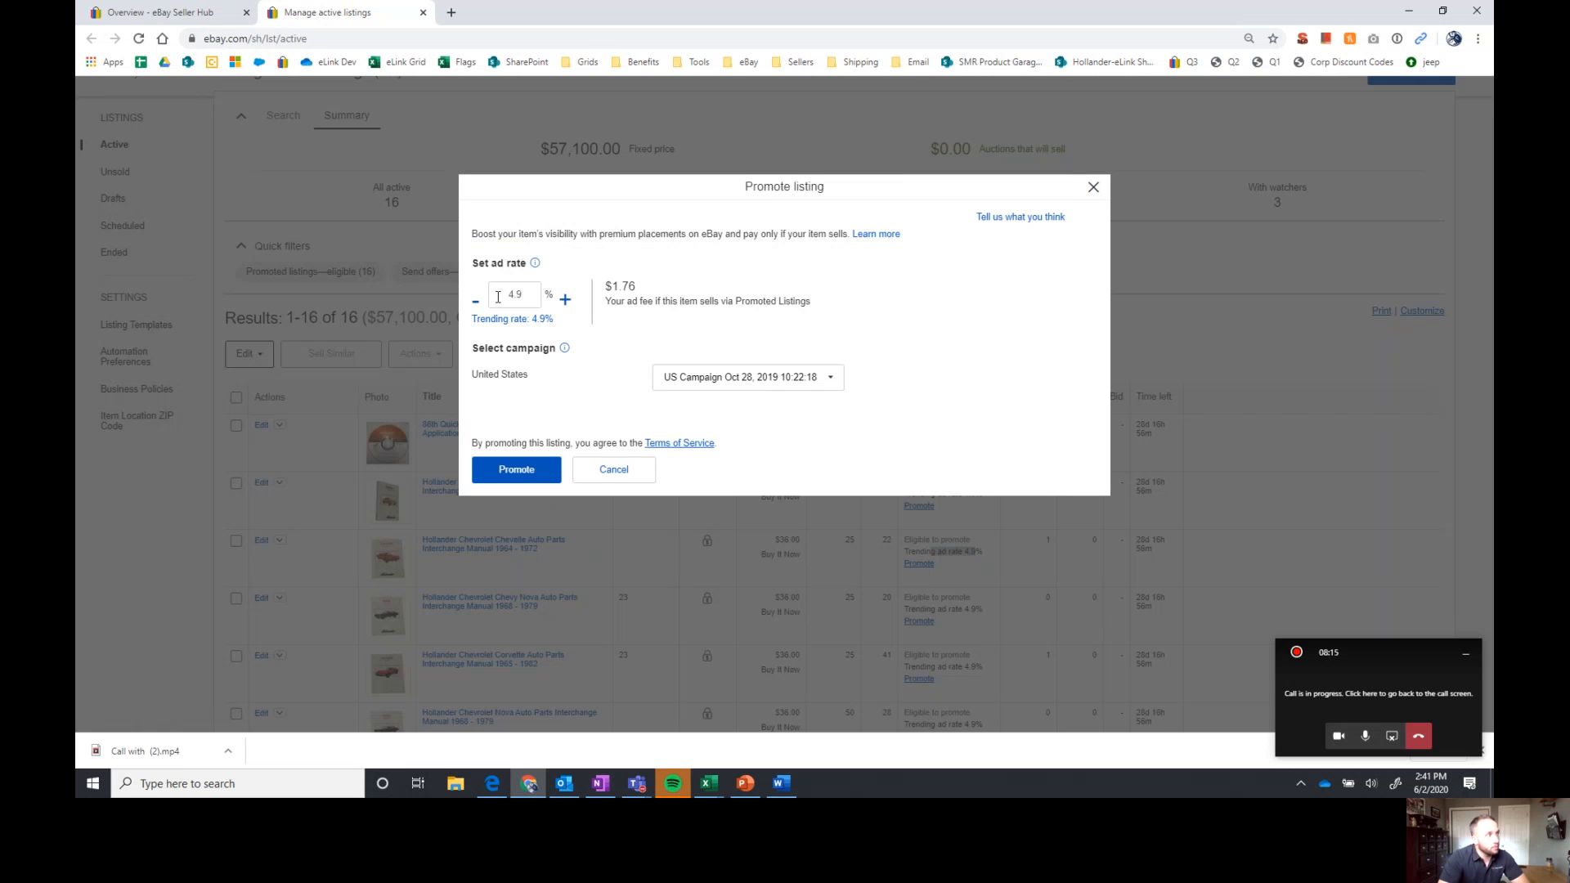
pyautogui.moveTo(498, 296); pyautogui.dragTo(548, 295)
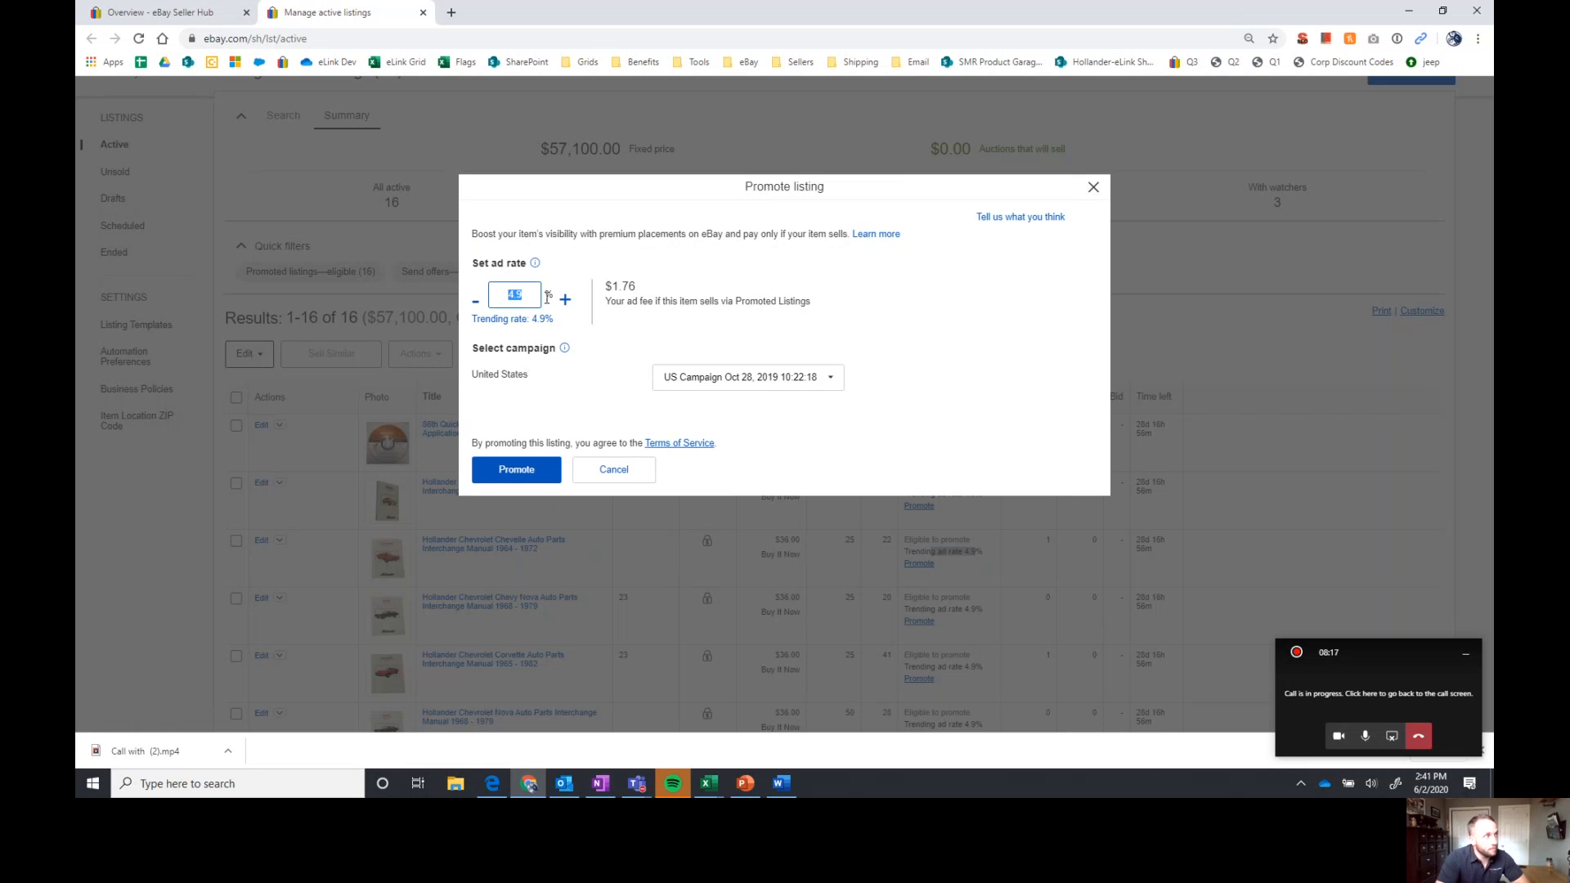
pyautogui.click(528, 296)
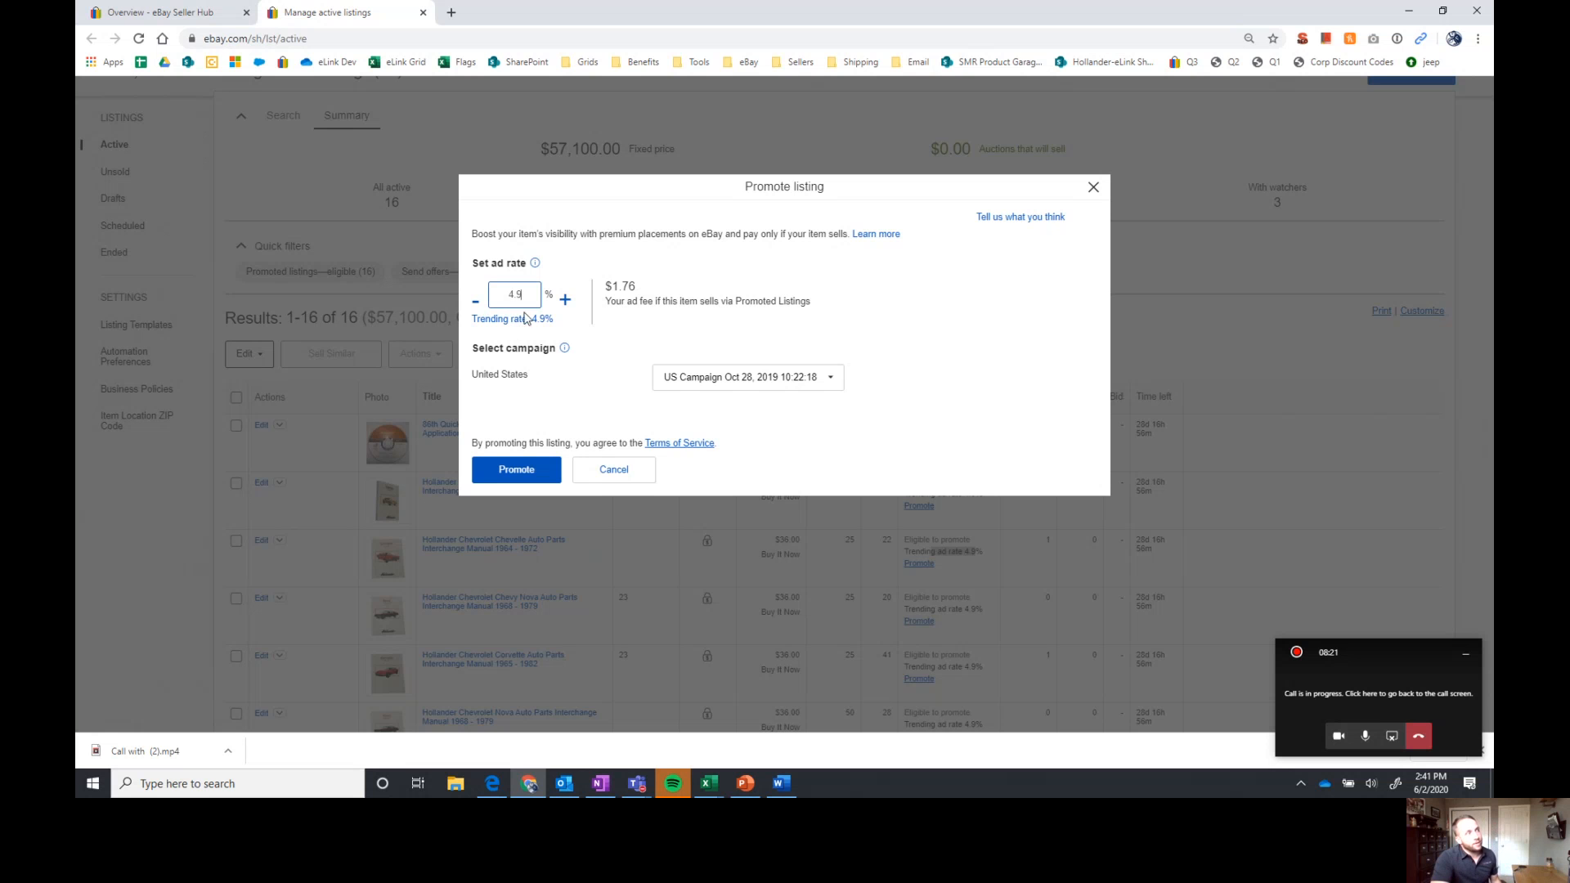
pyautogui.moveTo(527, 297); pyautogui.dragTo(489, 300)
pyautogui.press('BackSpace')
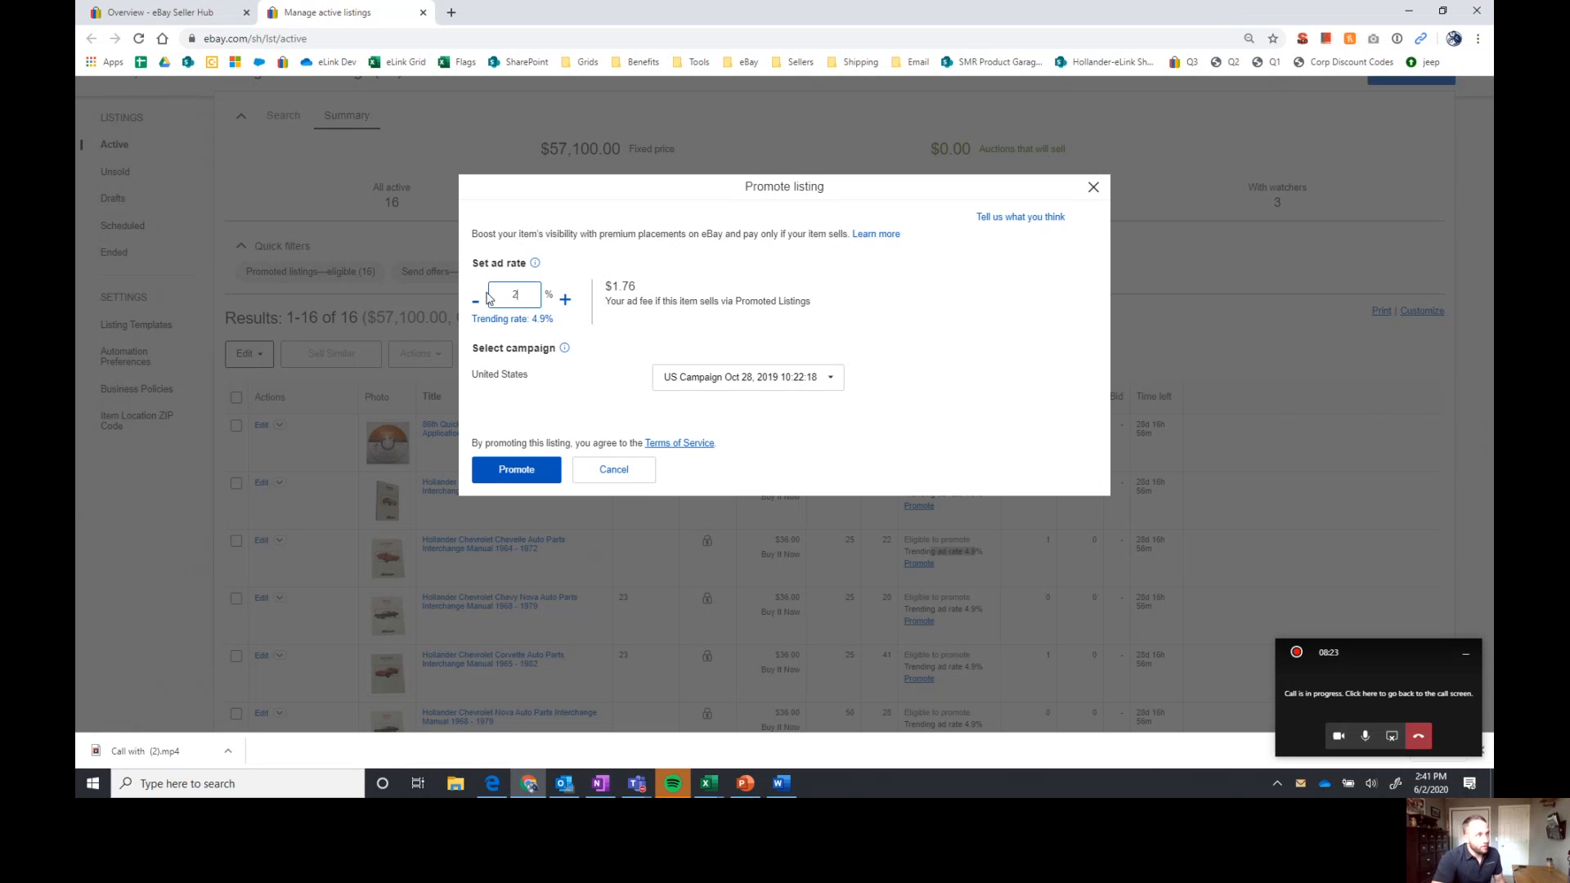
pyautogui.write('8')
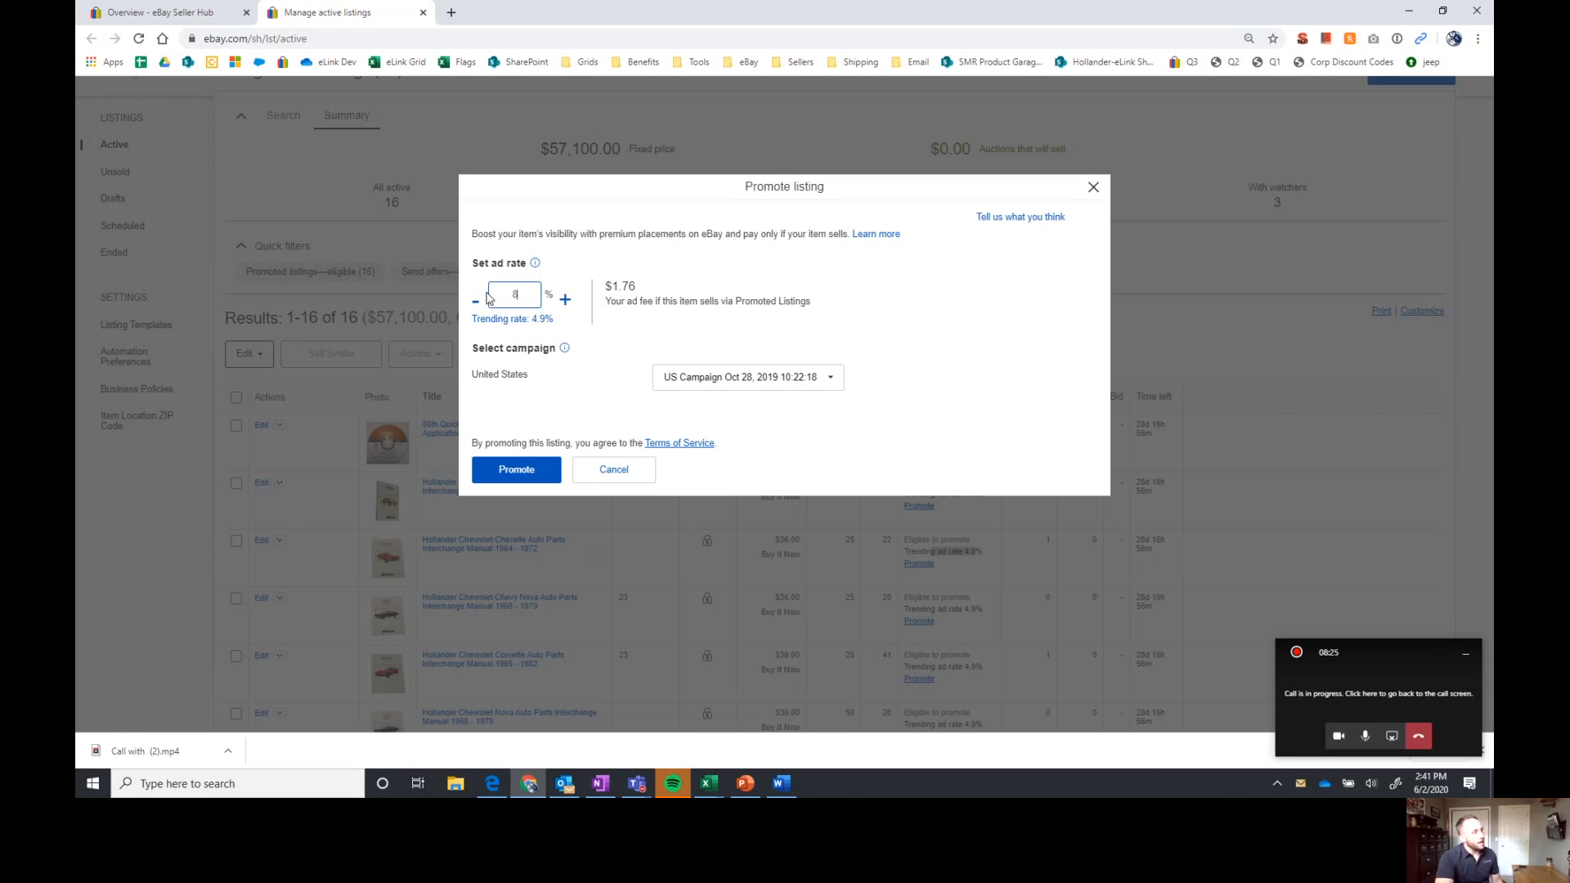
pyautogui.click(607, 468)
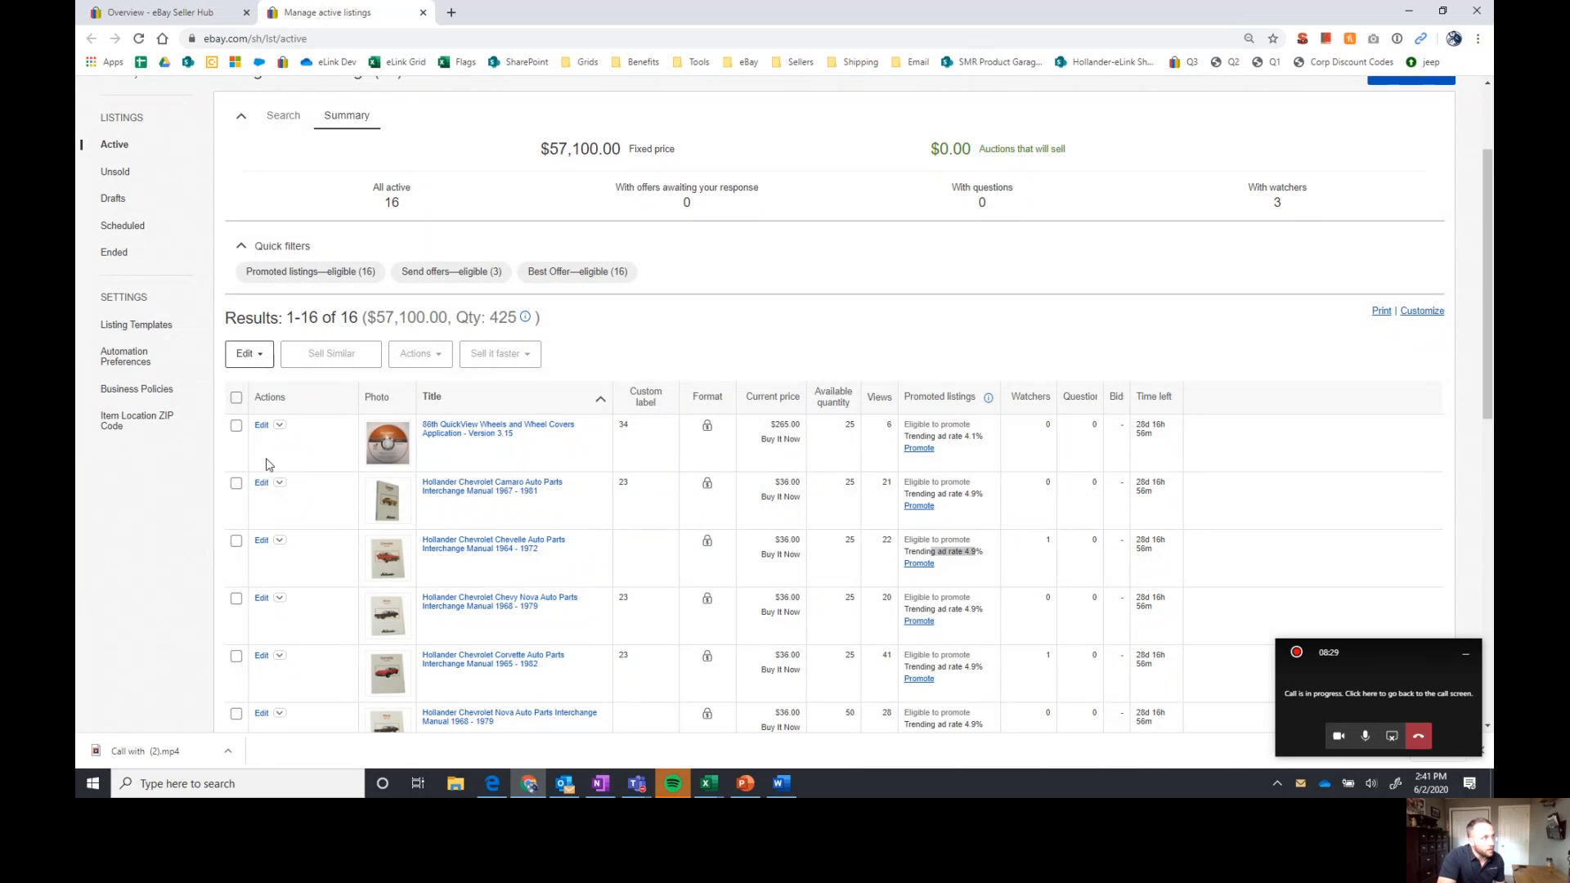
# Select the first four active listings, from the QuickView Wheels and Wheel Covers application to the Chevy Nova 1968 - 1979 manual
pyautogui.click(237, 426)
pyautogui.click(236, 483)
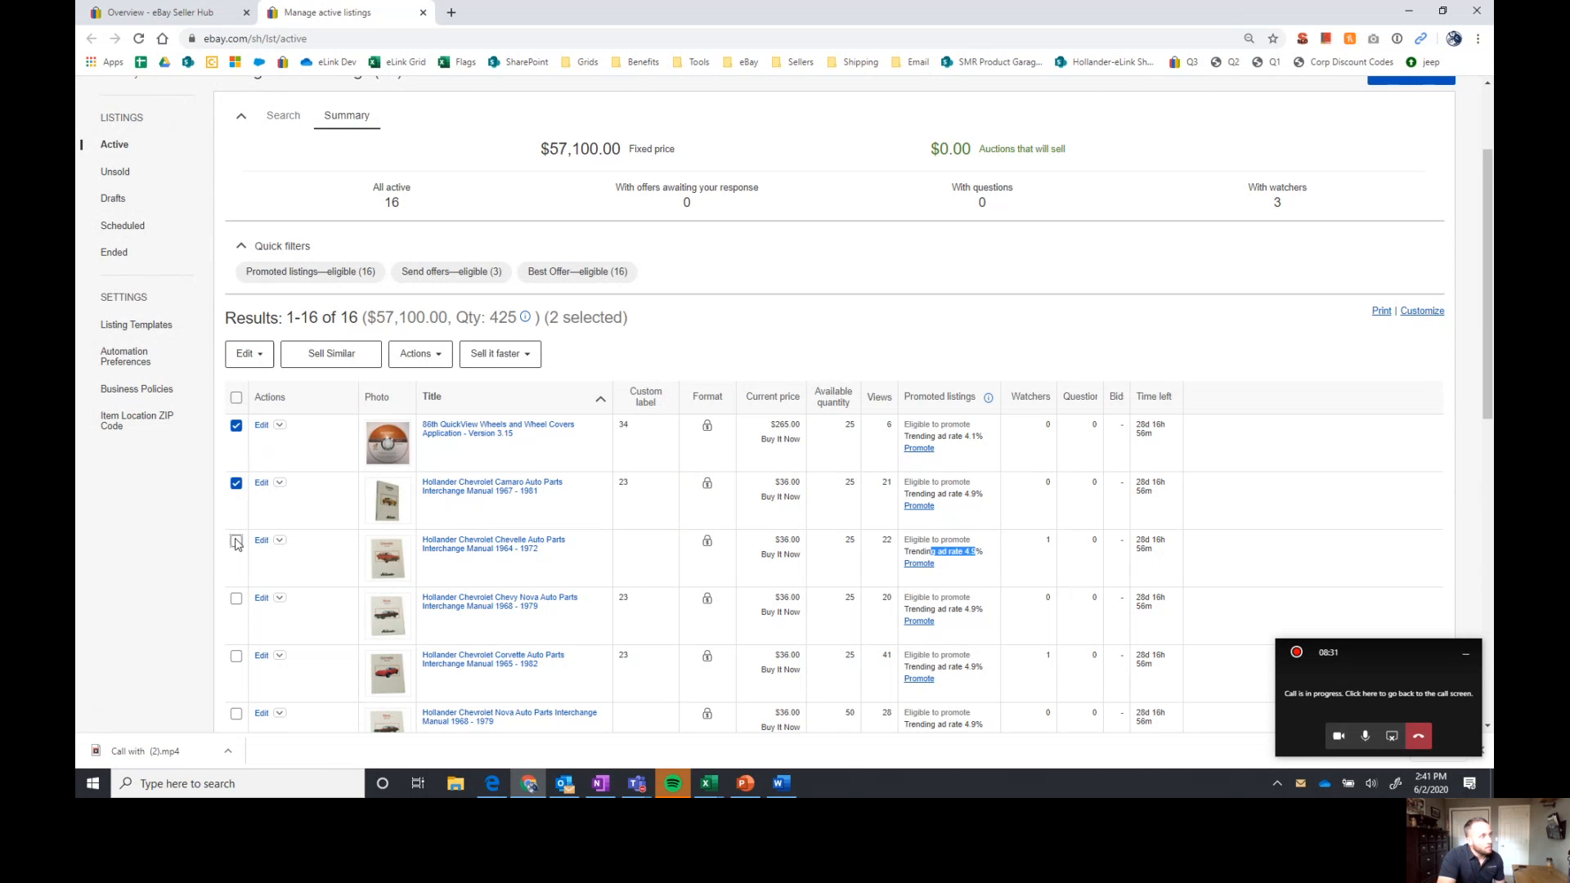
pyautogui.click(236, 541)
pyautogui.click(237, 597)
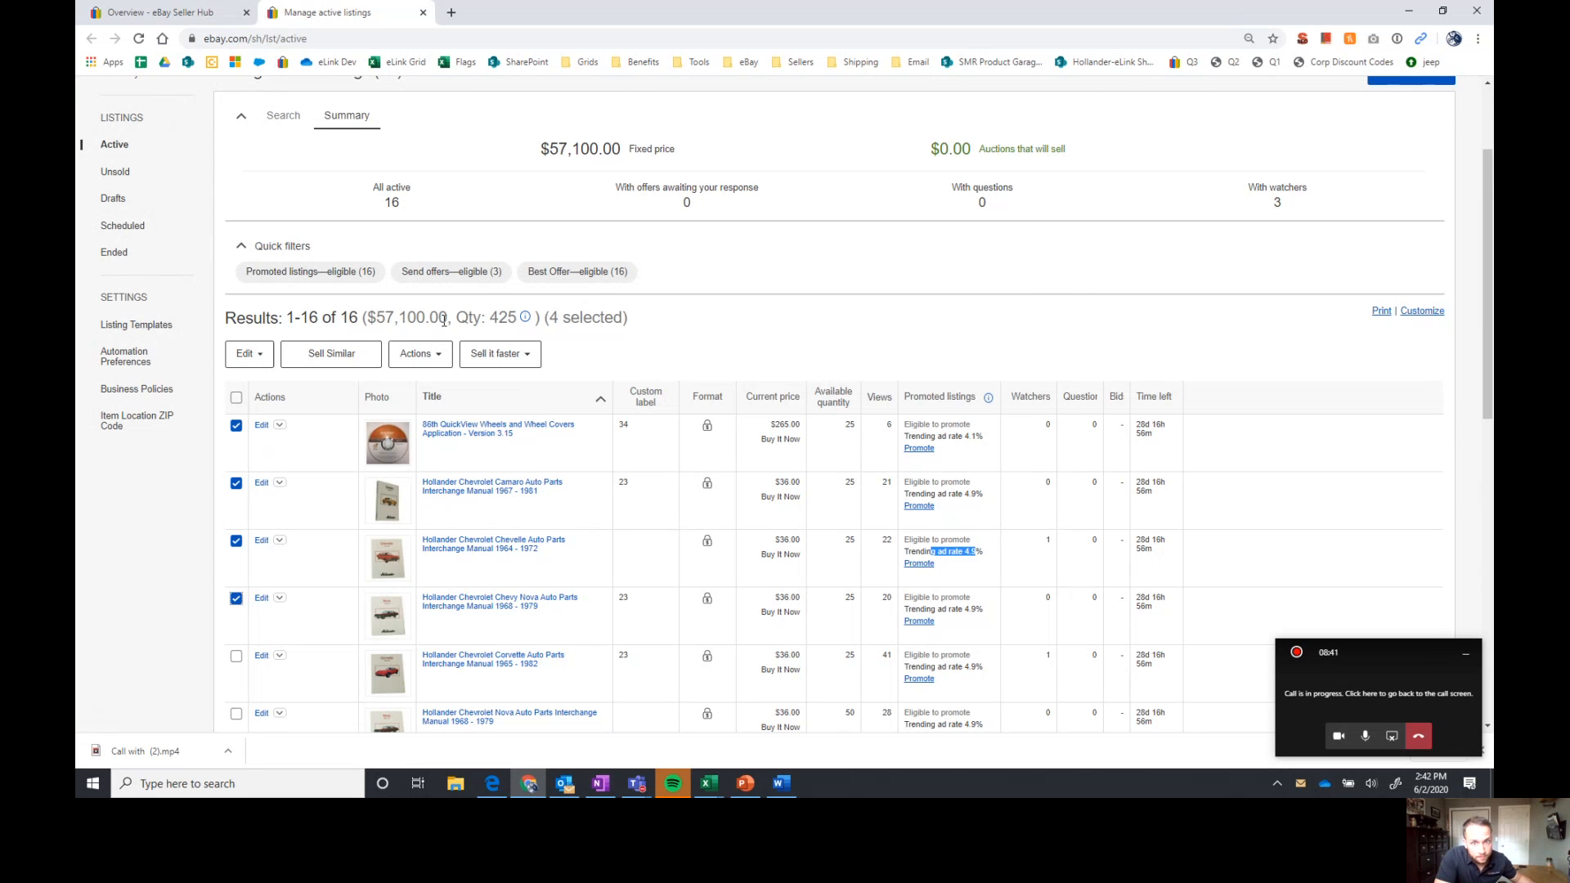
# Return to the Seller Hub overview and open the Promoted listings page of the marketing area
pyautogui.click(158, 13)
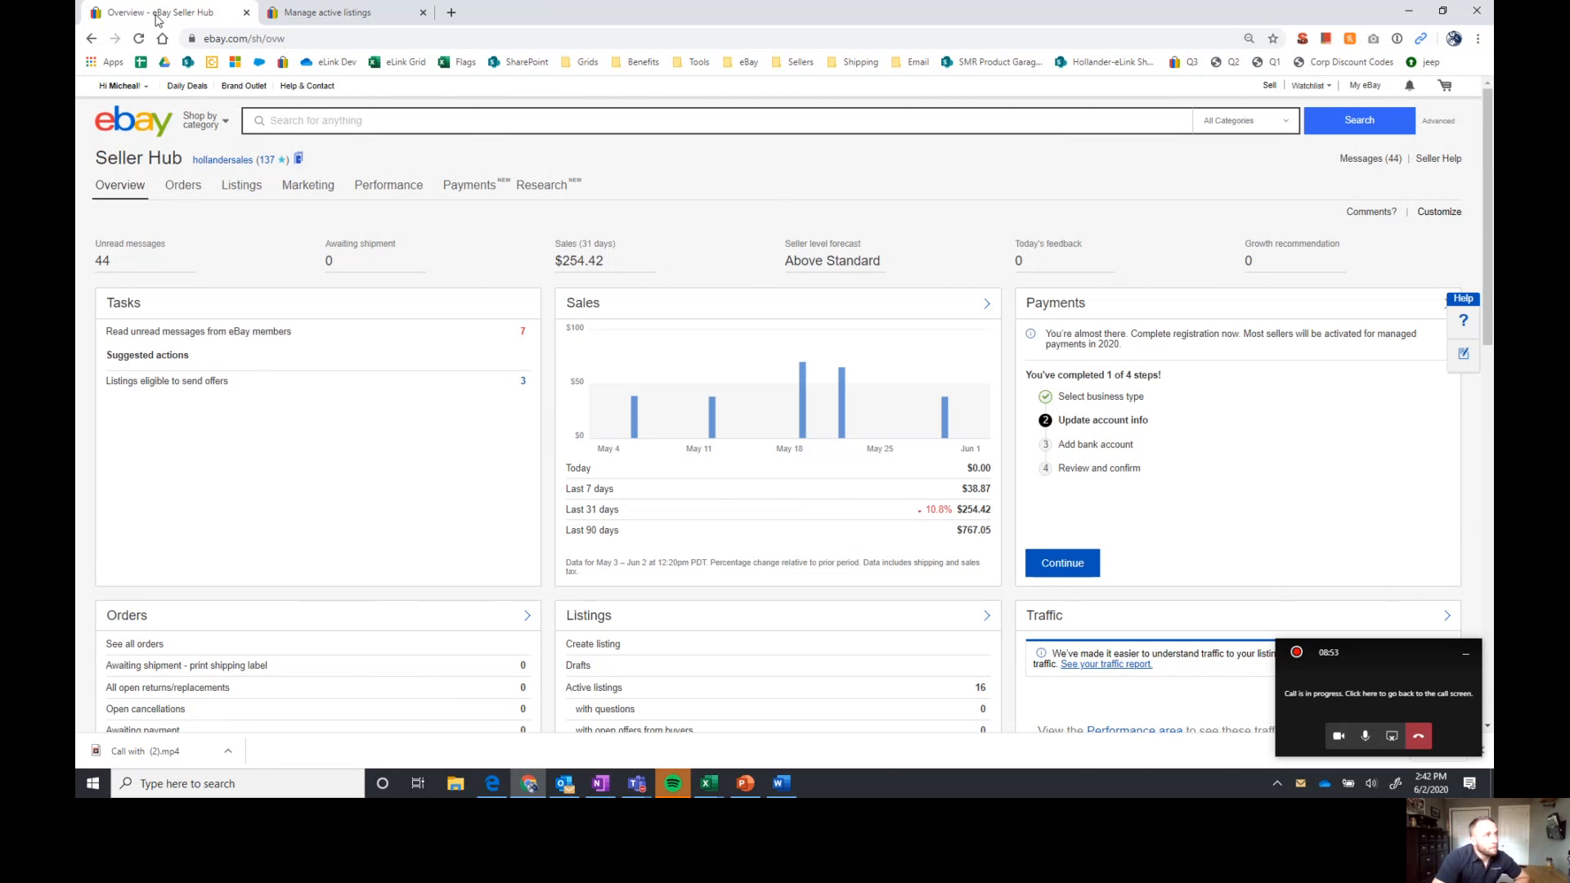
pyautogui.moveTo(308, 184)
pyautogui.click(379, 221)
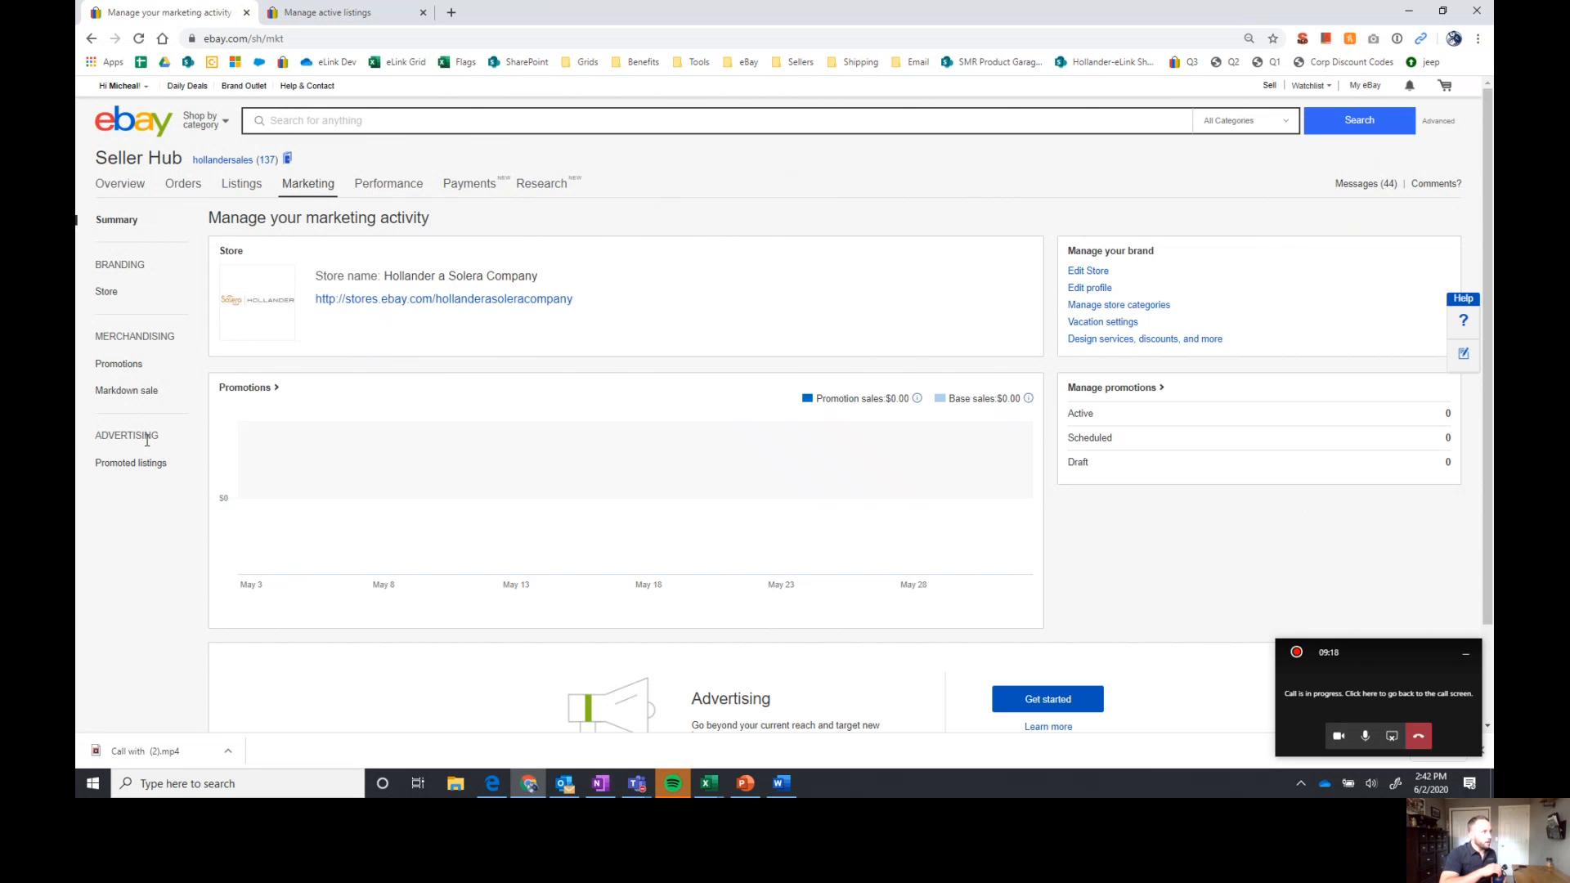
pyautogui.click(130, 463)
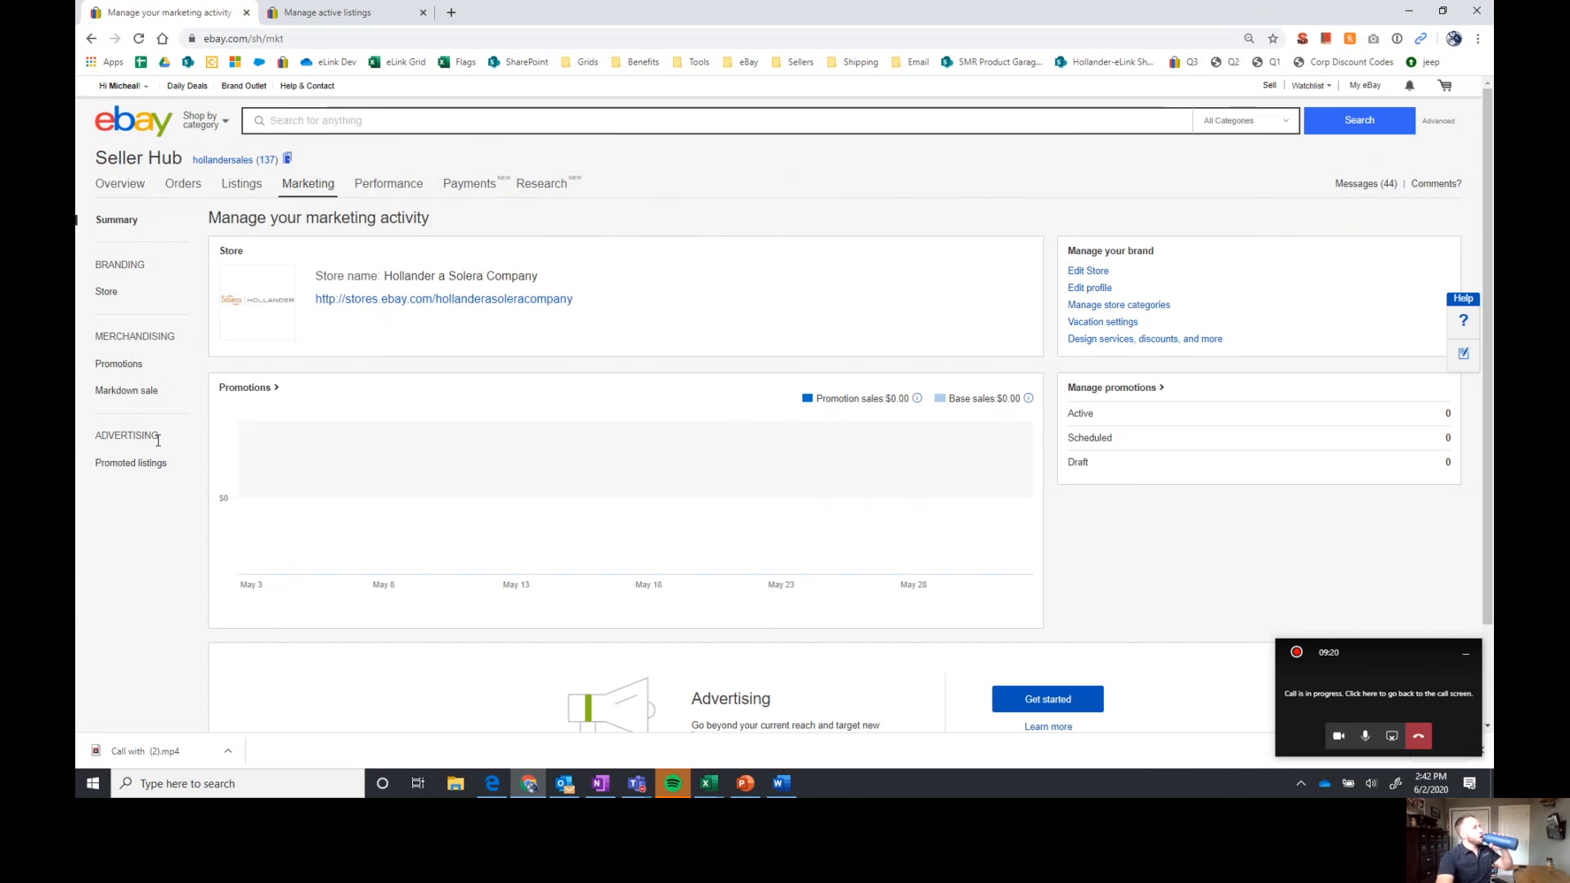
# Examine the Promoted listings summary metrics, the impressions chart and the details of the existing campaign
pyautogui.scroll(-2, 606, 400)
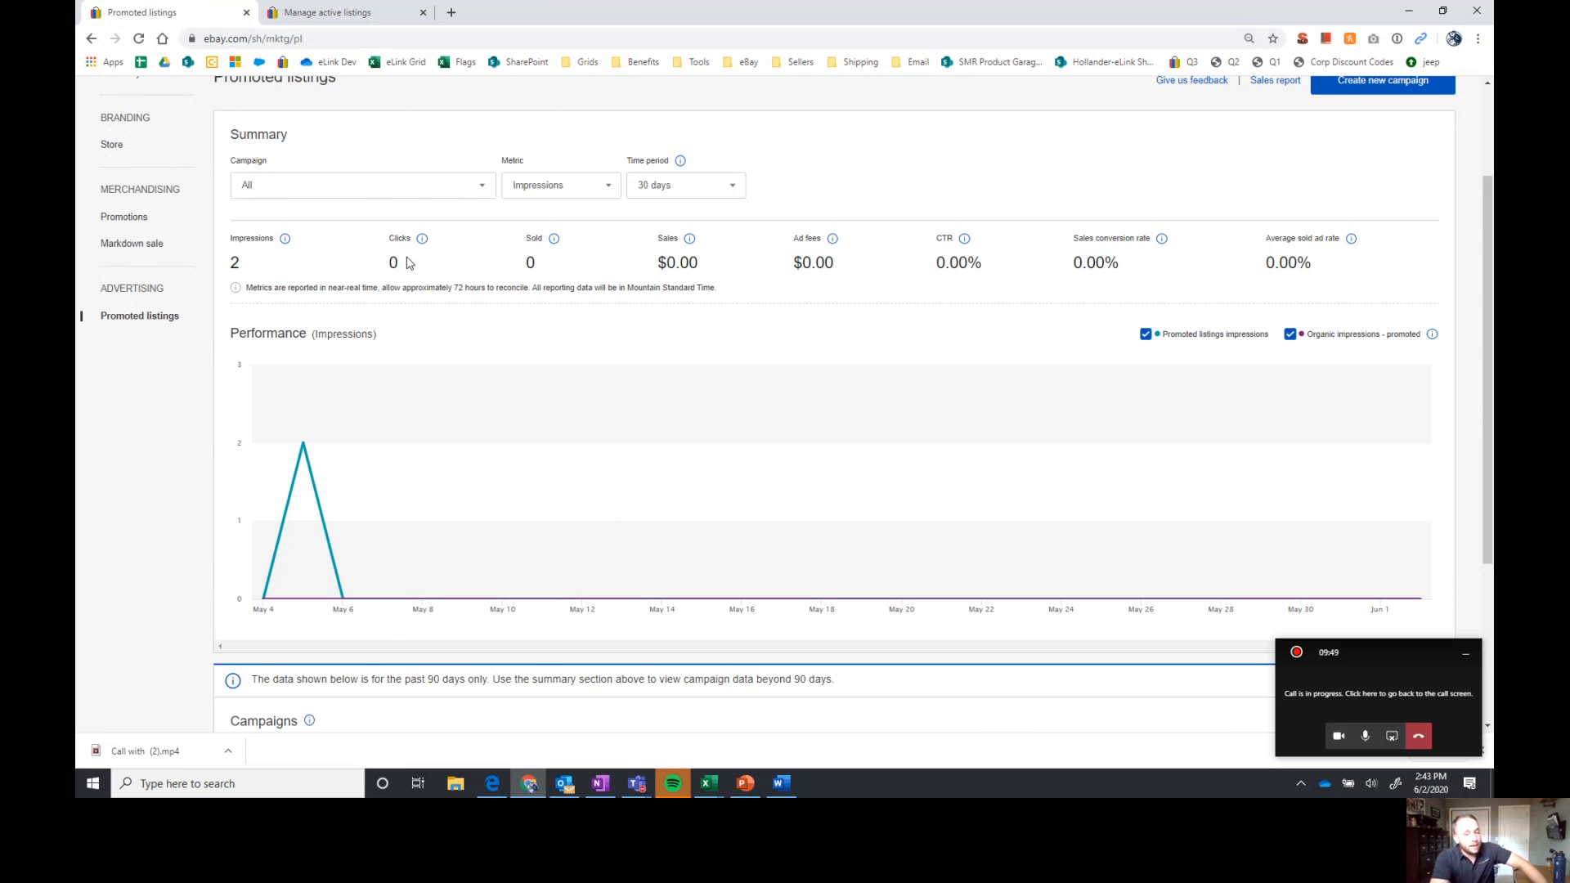
pyautogui.moveTo(409, 261); pyautogui.dragTo(526, 256)
pyautogui.moveTo(677, 258); pyautogui.dragTo(1033, 264)
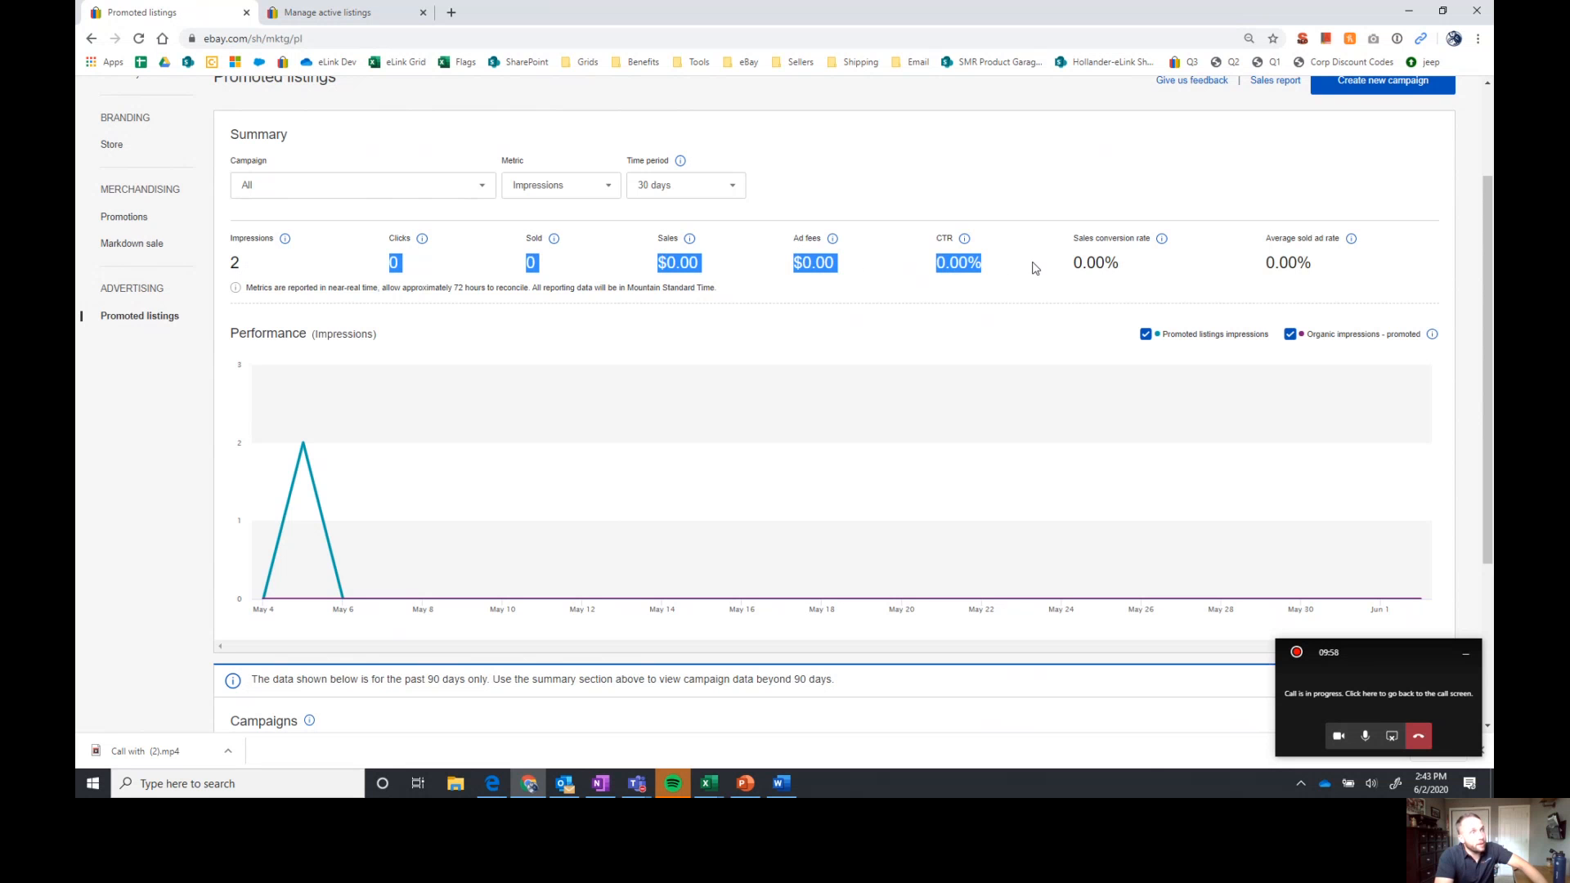
pyautogui.moveTo(1355, 269); pyautogui.dragTo(1191, 287)
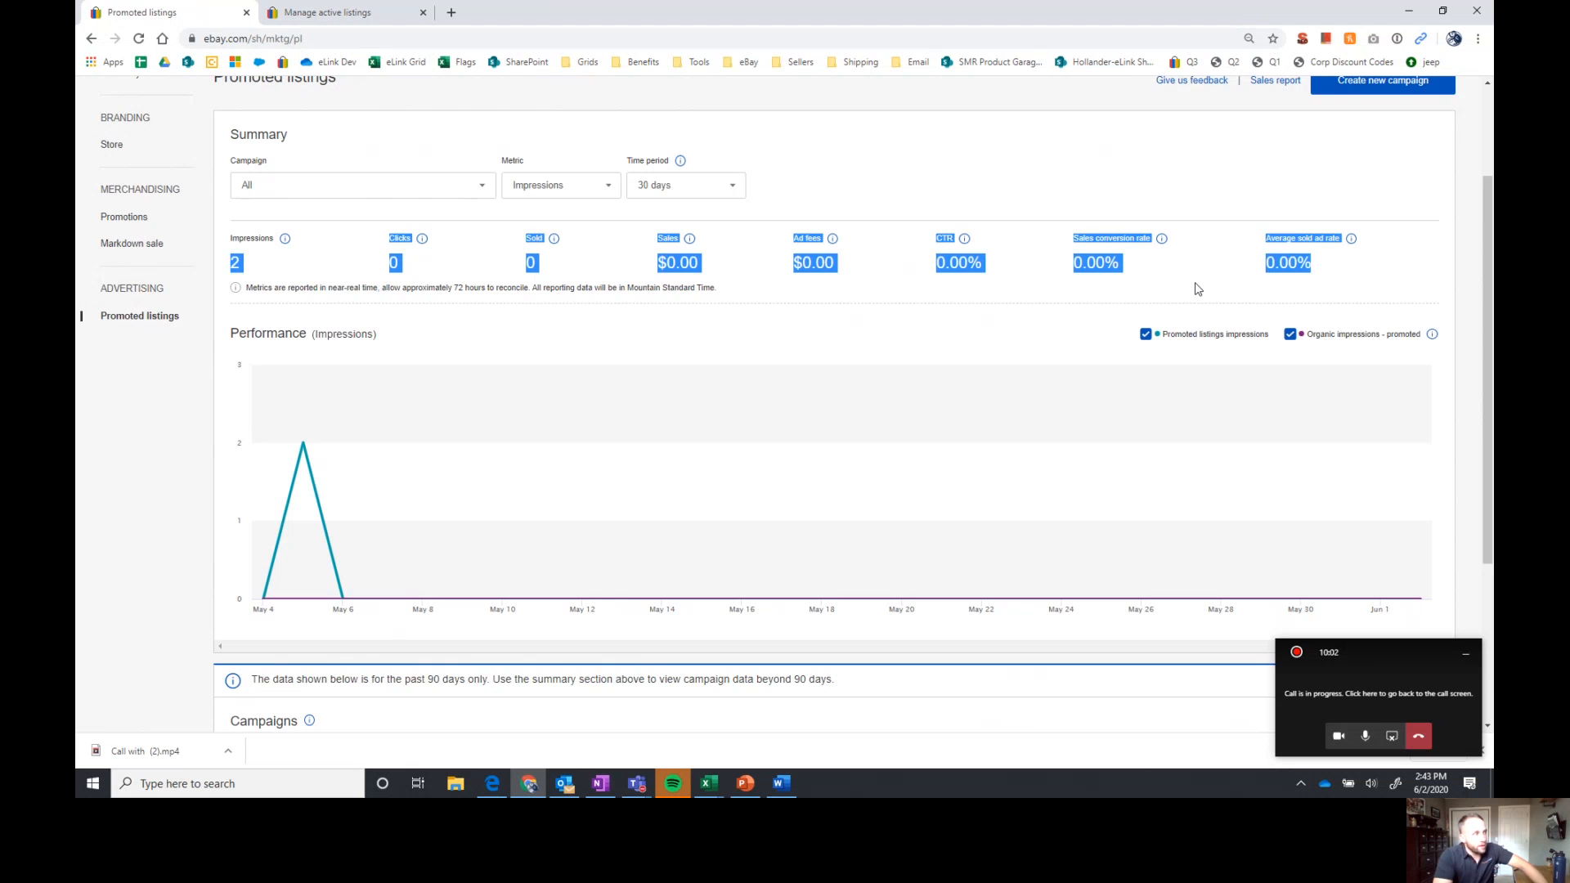
pyautogui.click(1194, 316)
pyautogui.scroll(-3, 1185, 344)
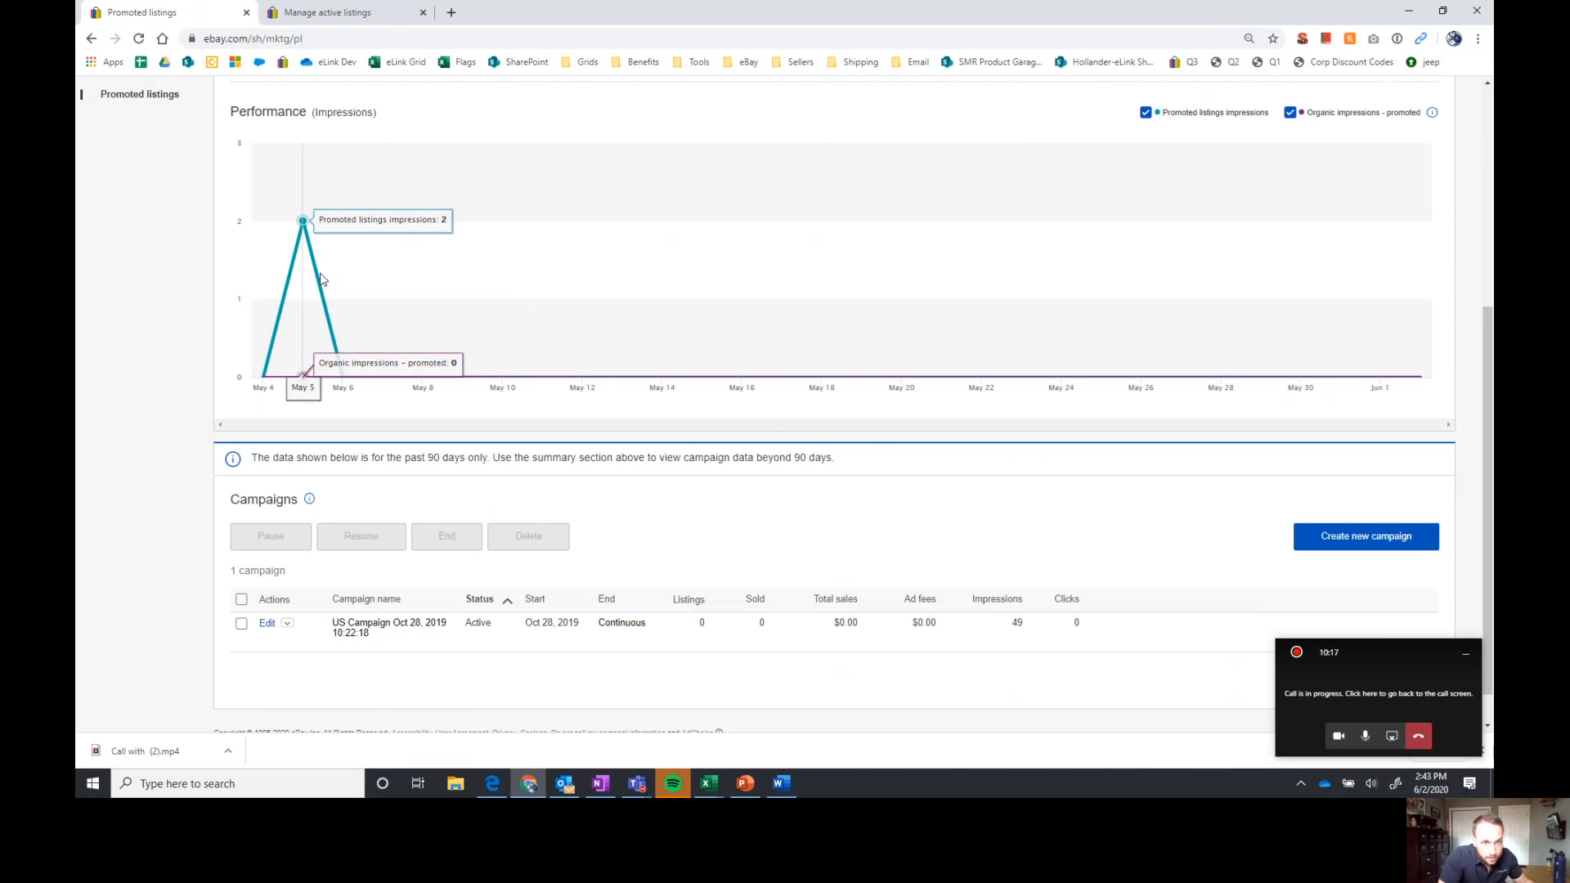
pyautogui.scroll(-1, 572, 421)
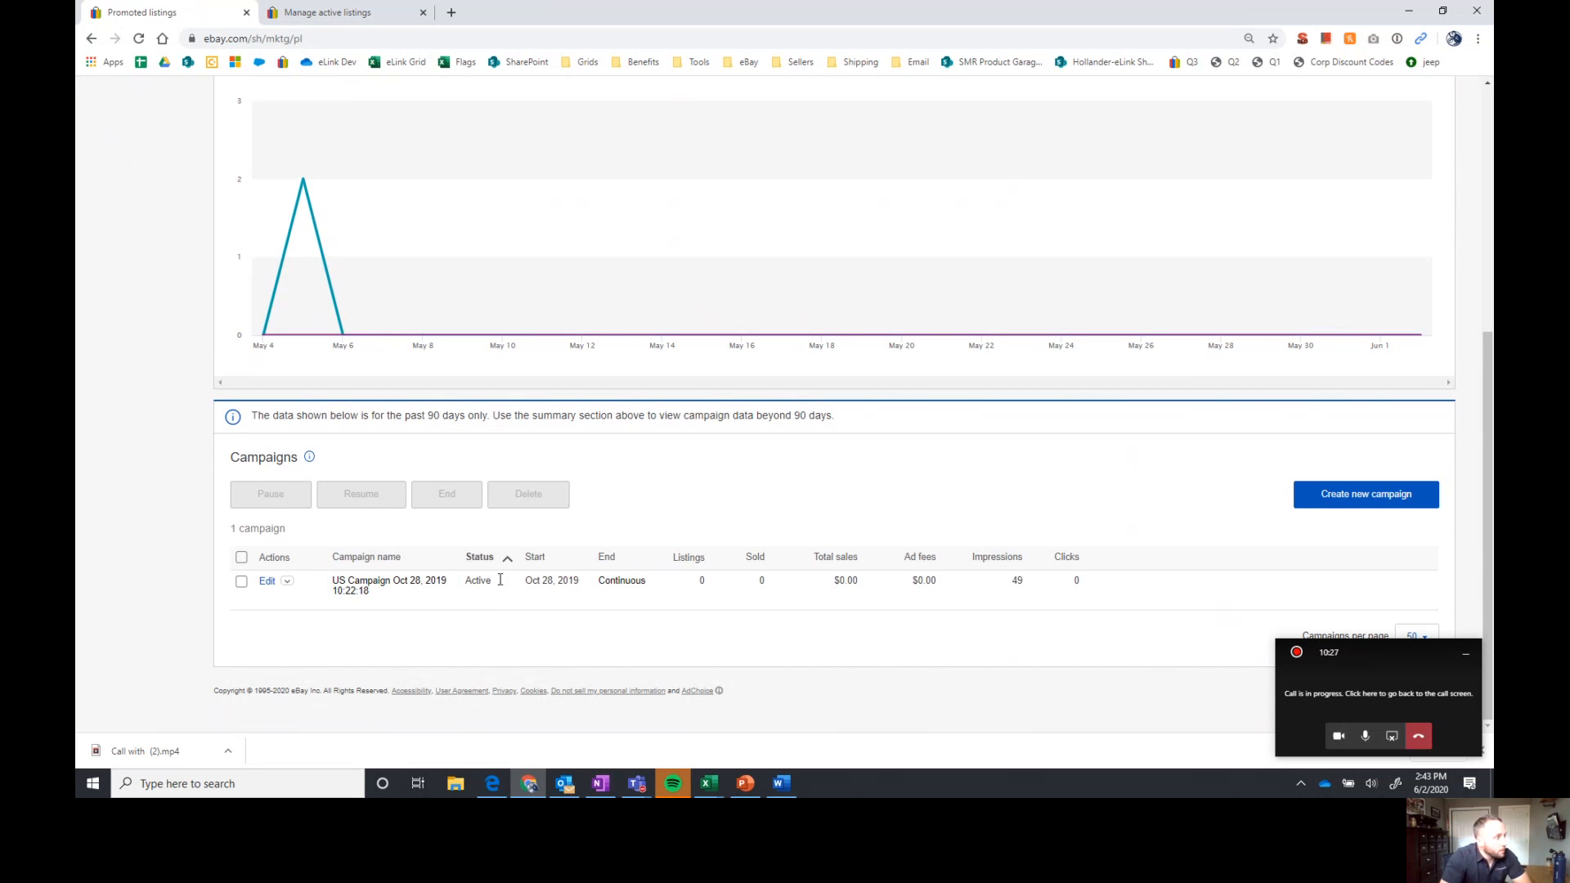
pyautogui.moveTo(583, 583); pyautogui.dragTo(799, 587)
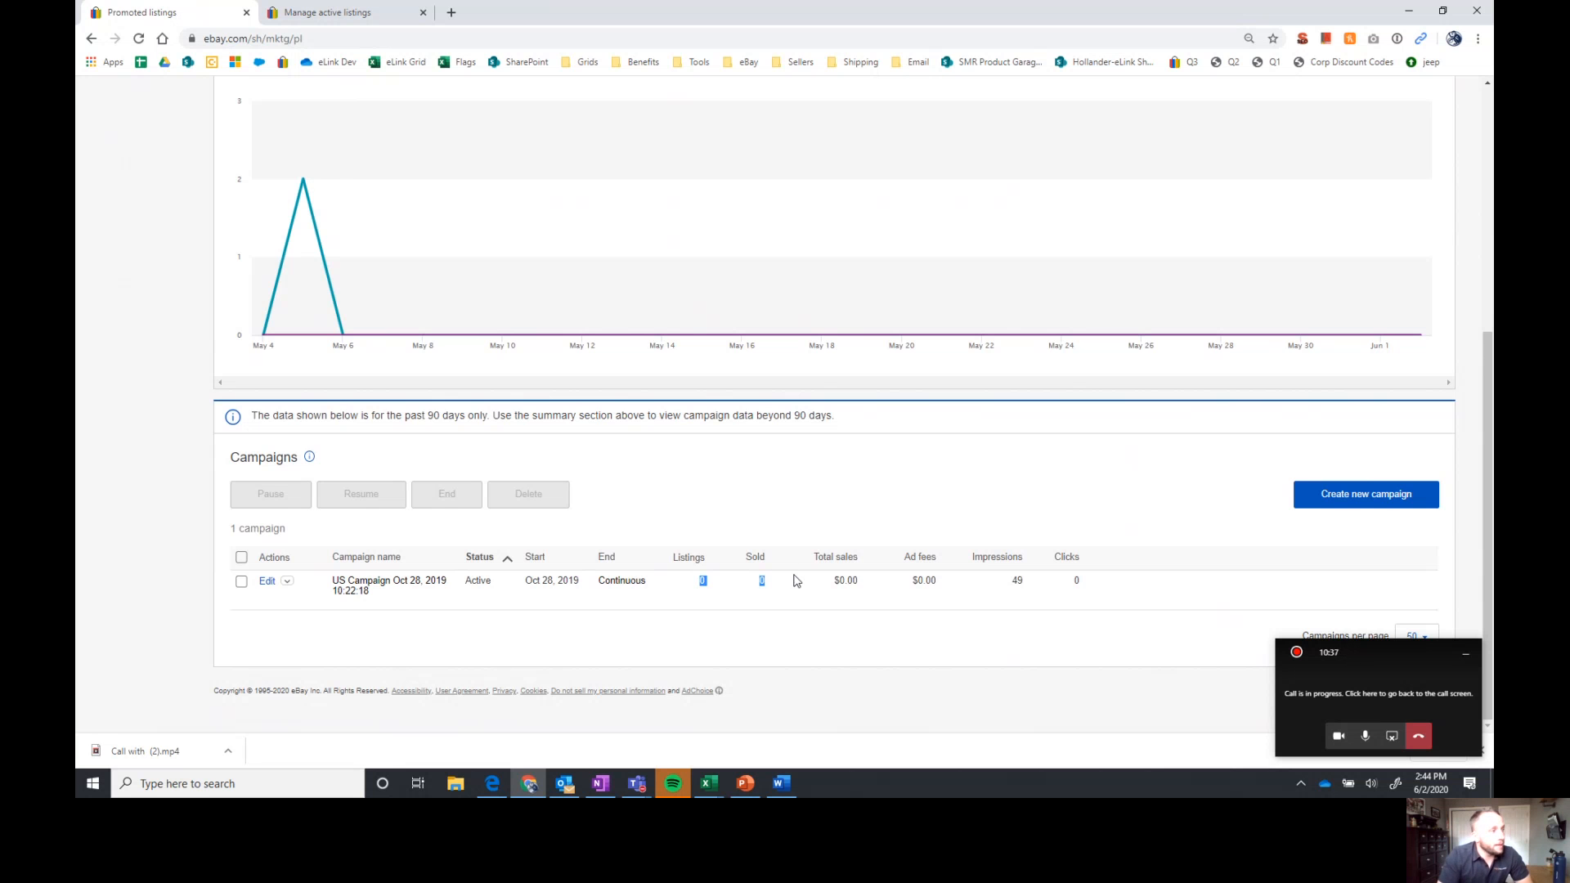
pyautogui.scroll(5, 704, 523)
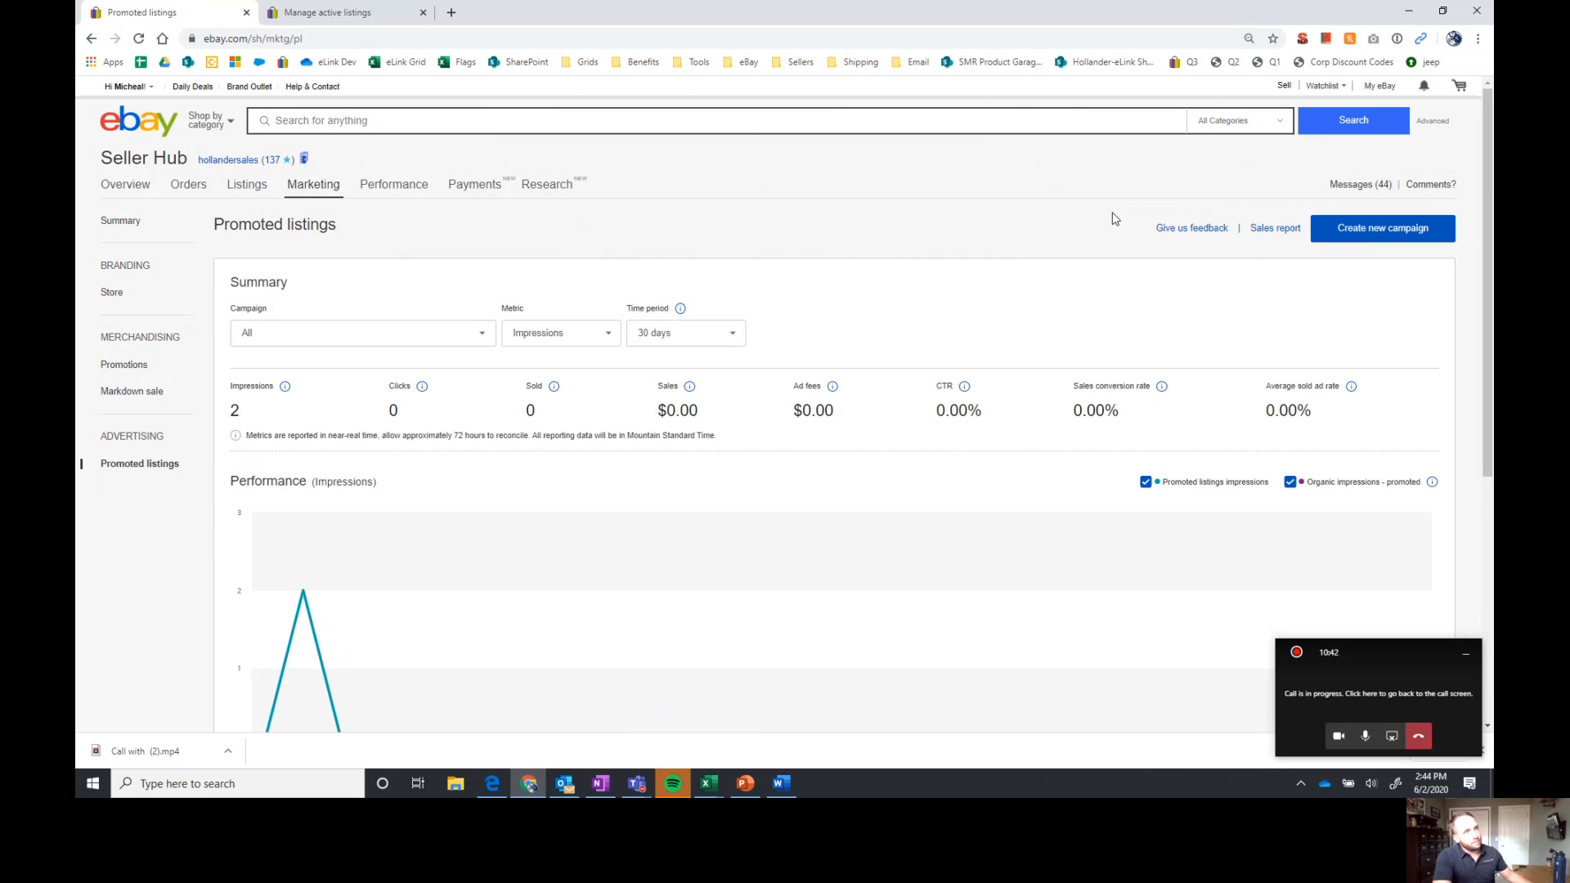
# Create a new campaign with bulk listing selection, include the whole eBay Motors category, and continue to the ad rate
pyautogui.click(1373, 232)
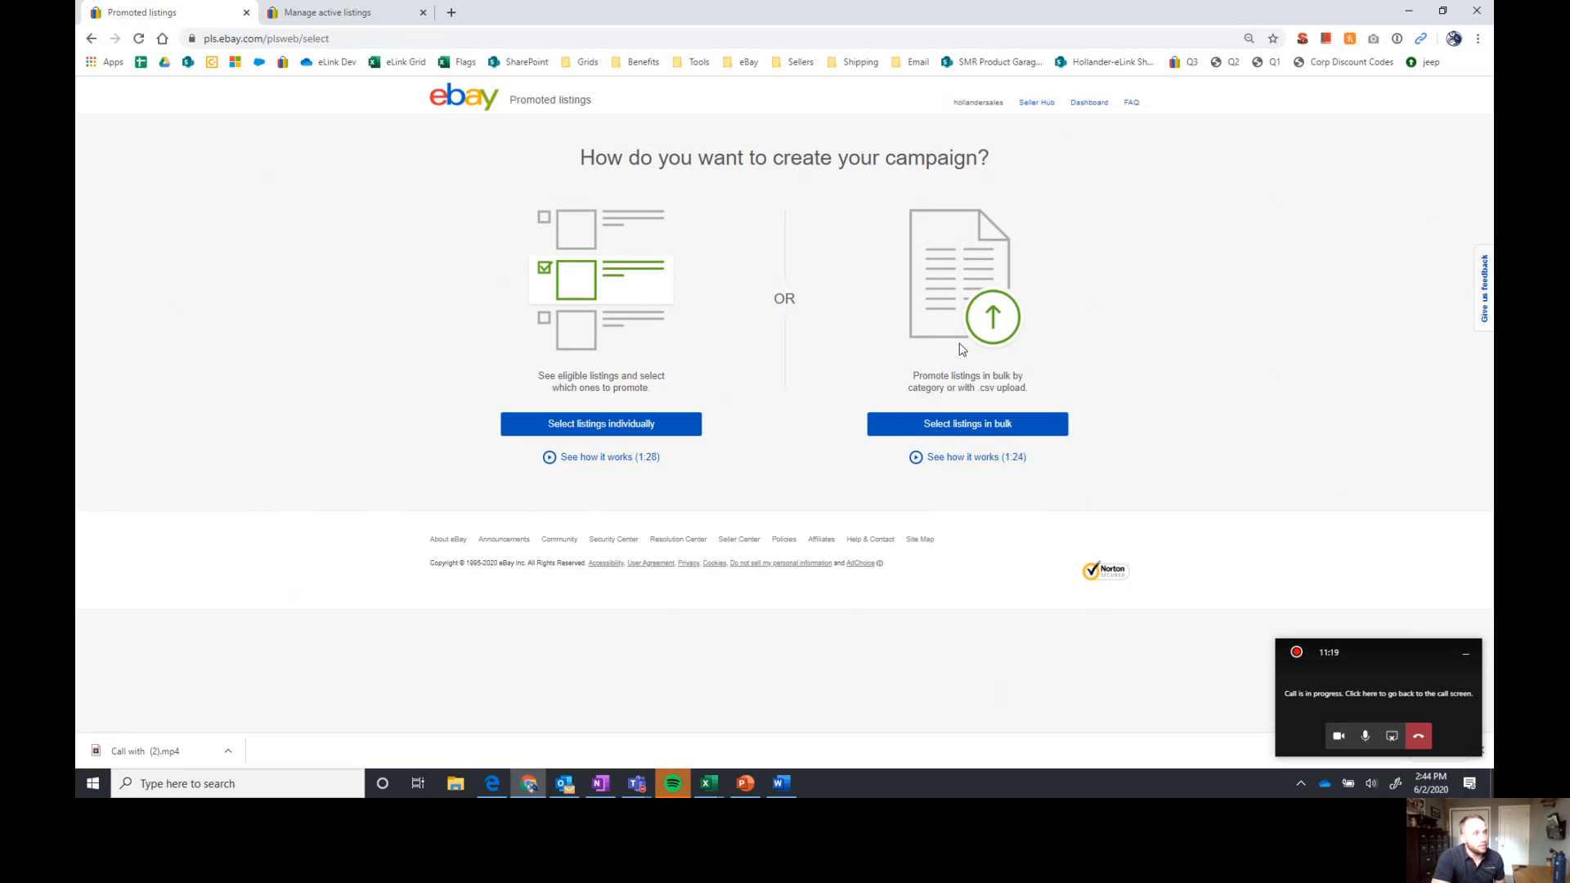
pyautogui.click(969, 426)
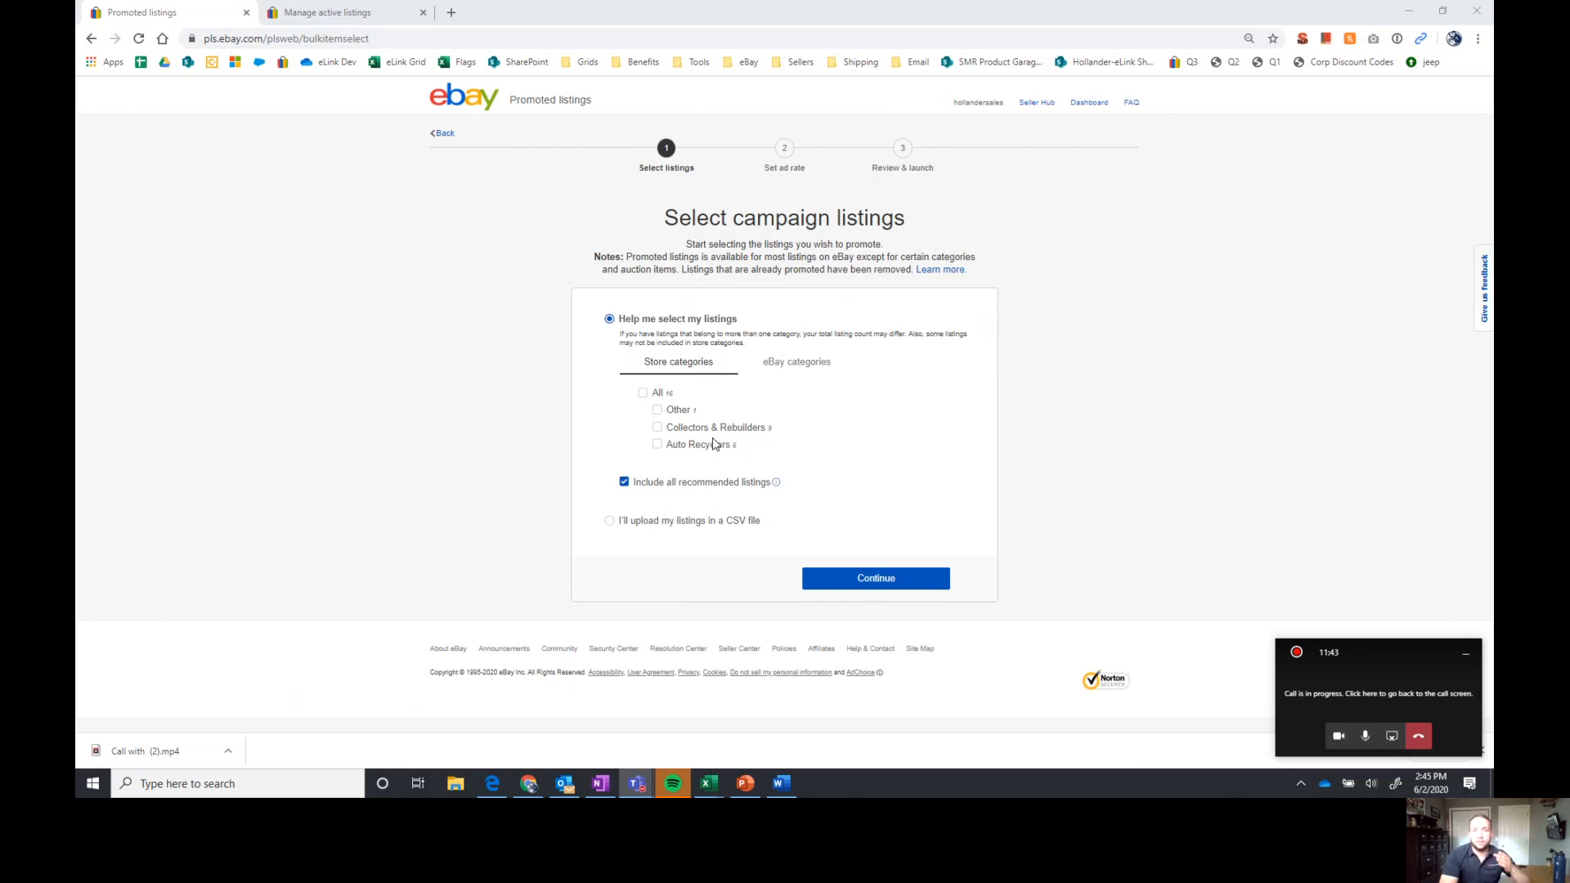
pyautogui.click(819, 367)
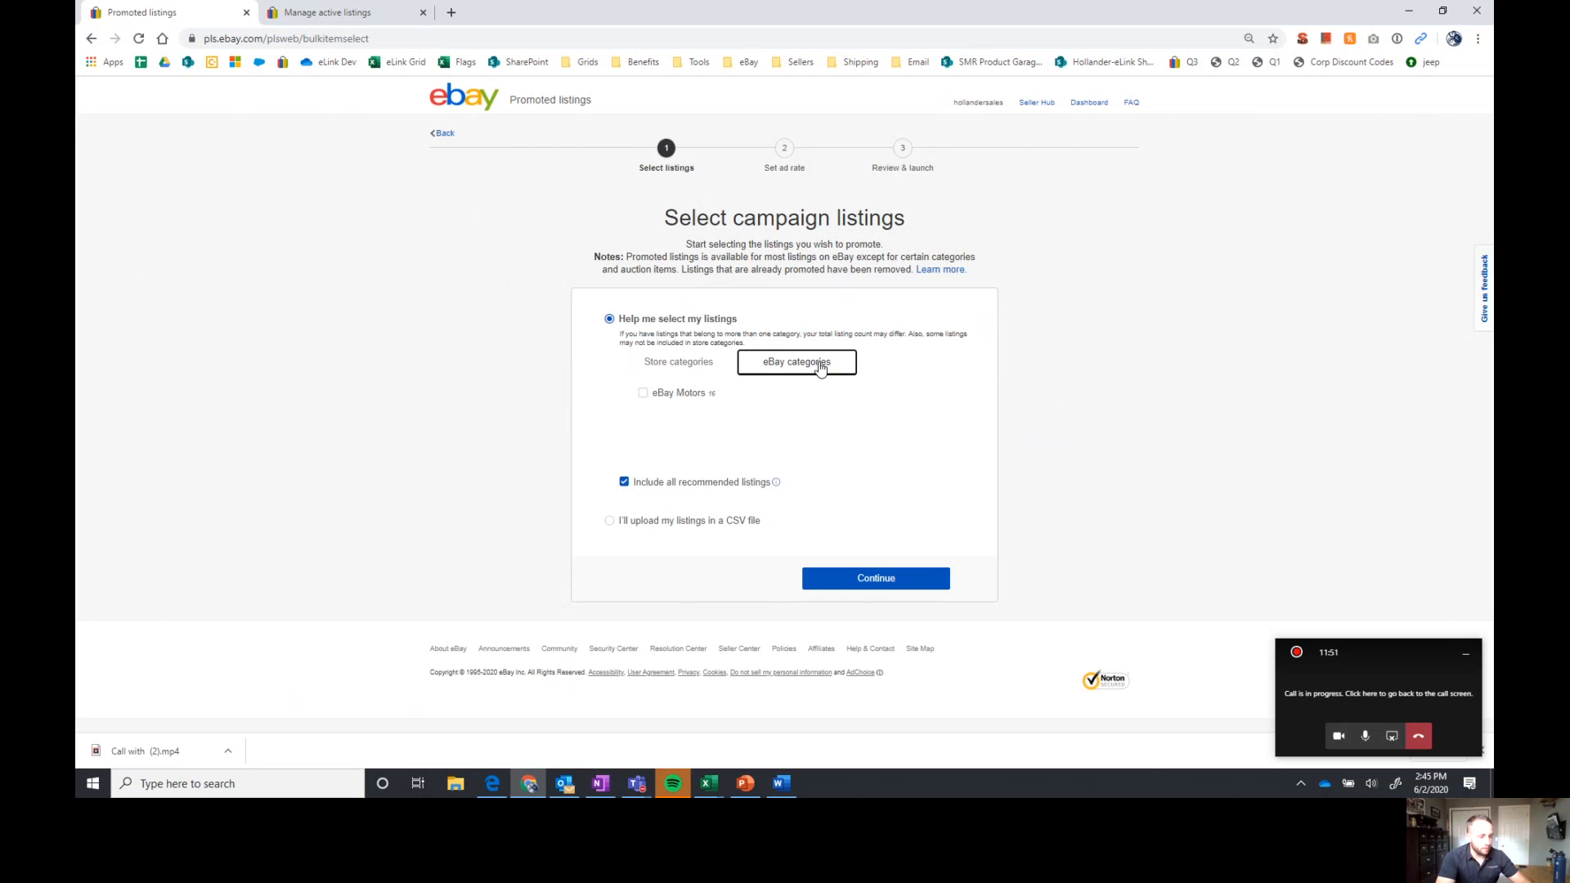
pyautogui.click(609, 522)
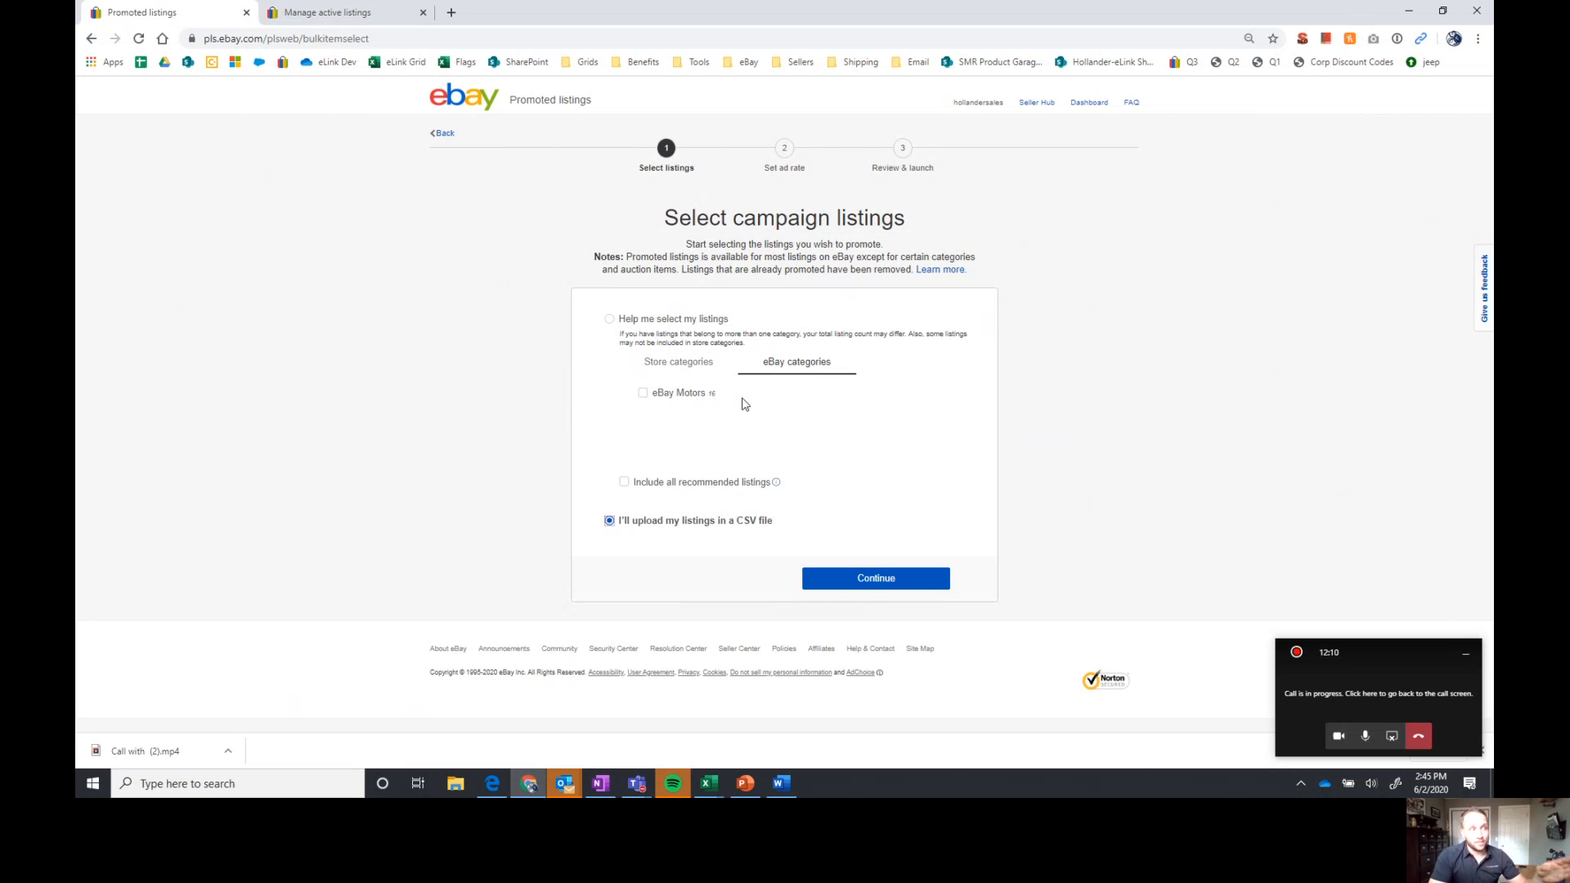
pyautogui.click(672, 394)
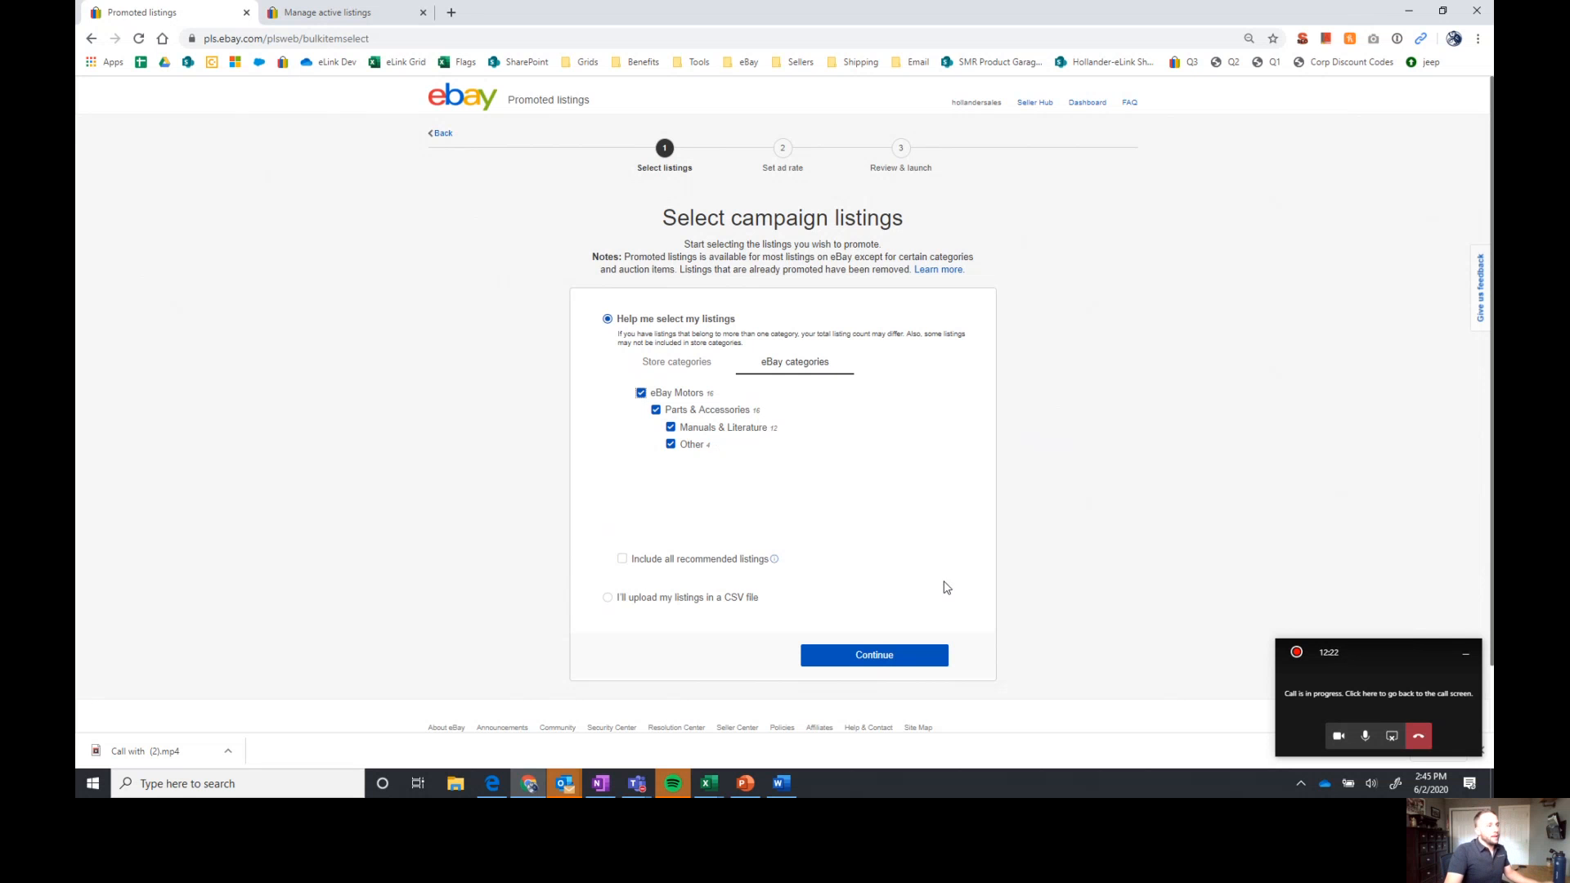
pyautogui.click(920, 650)
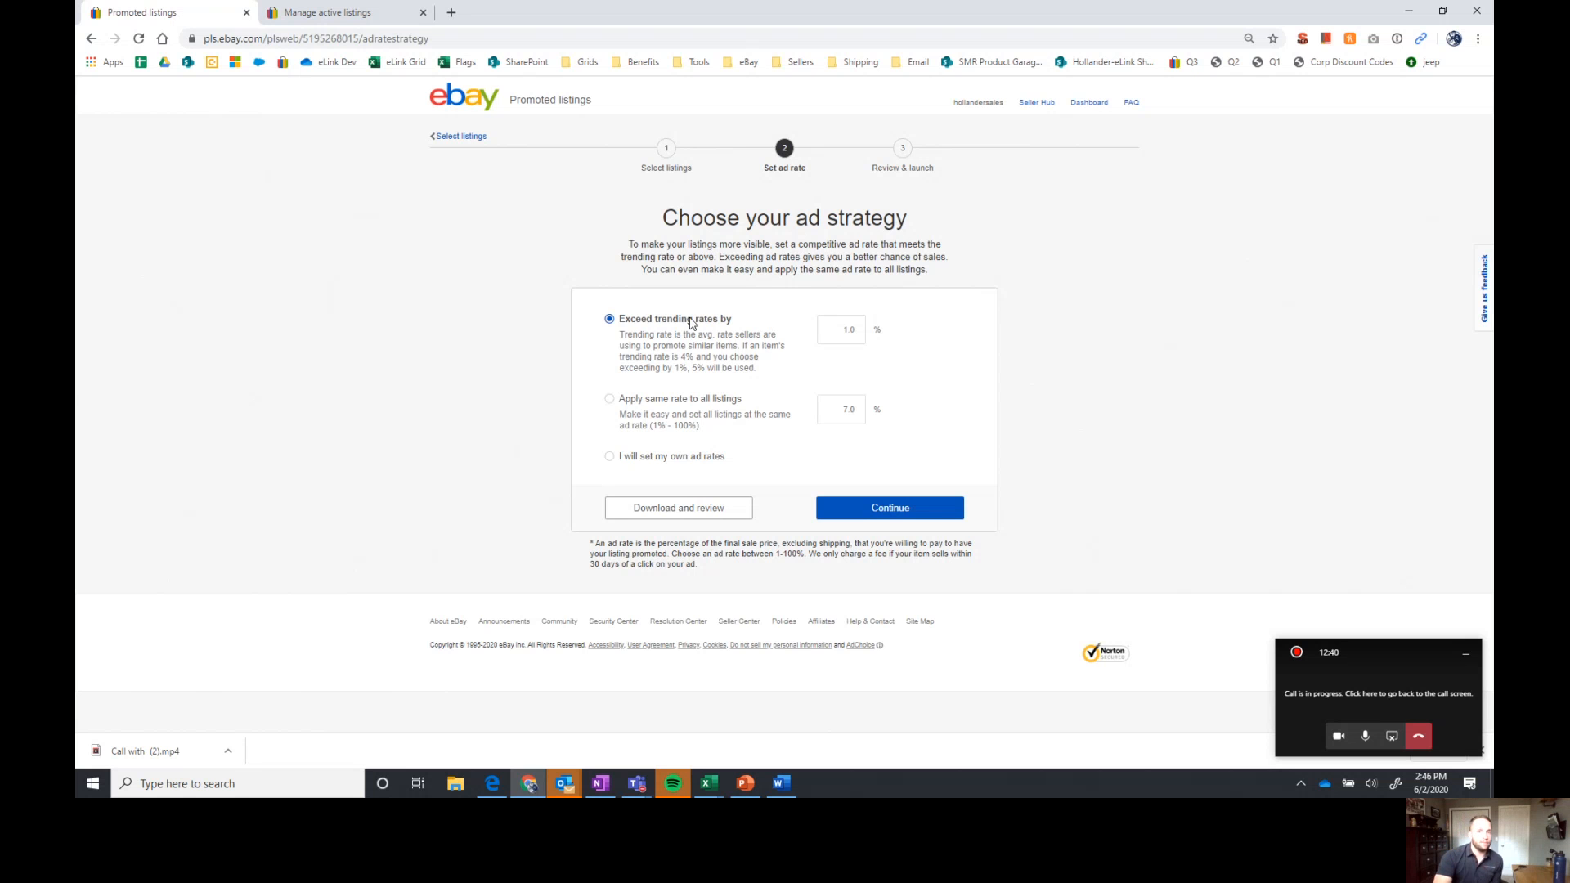
# Try an ad strategy that exceeds the trending rates by 2%, and try setting individual ad rates instead
pyautogui.click(856, 329)
pyautogui.doubleClick(856, 330)
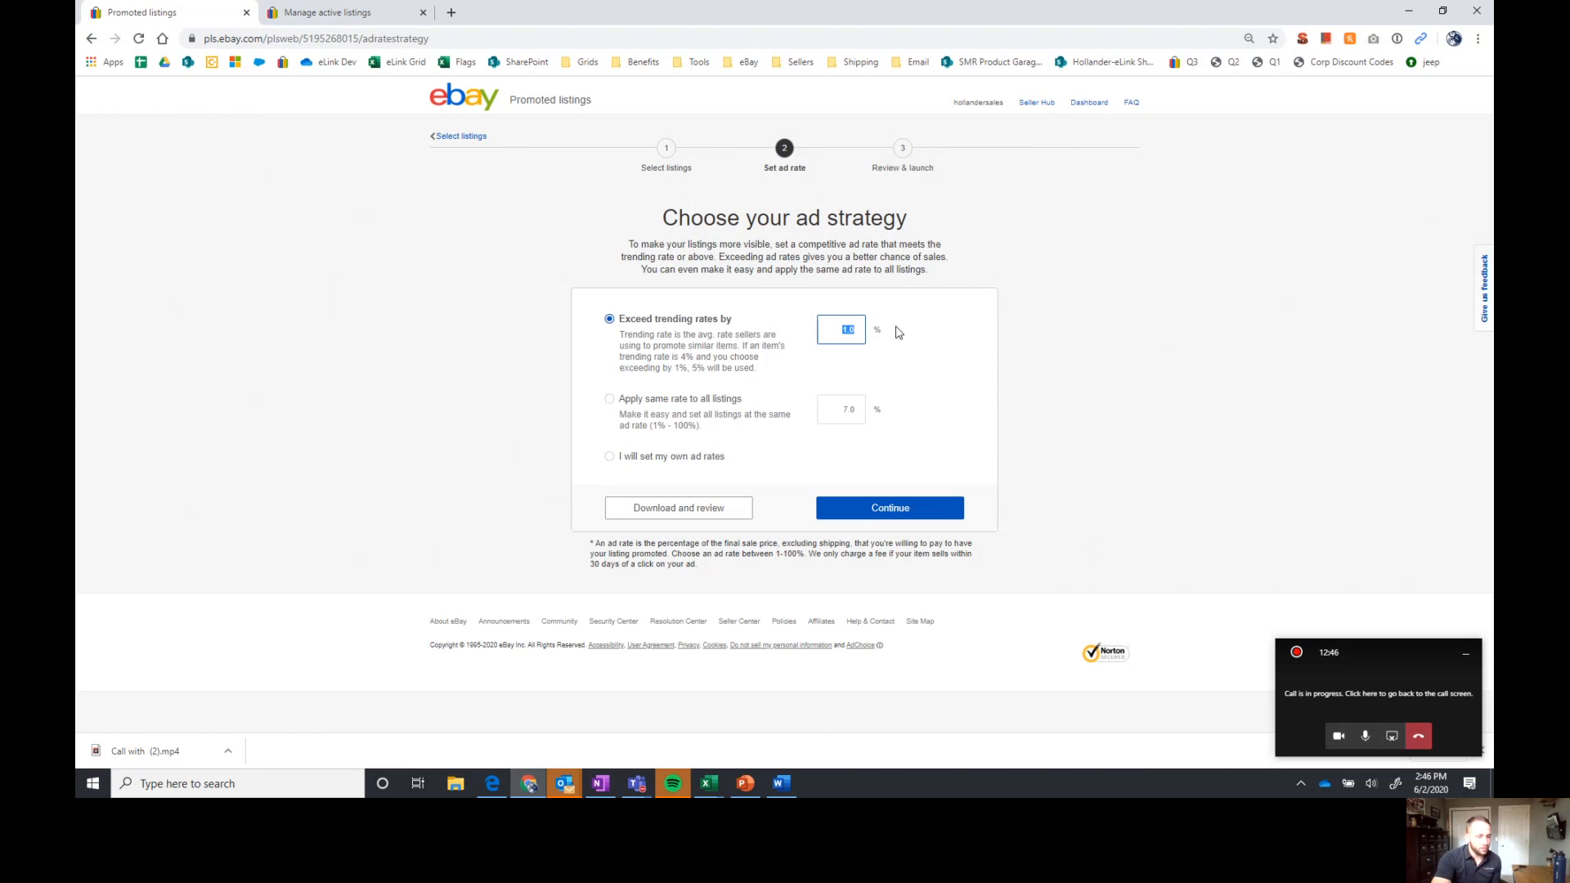
pyautogui.write('2')
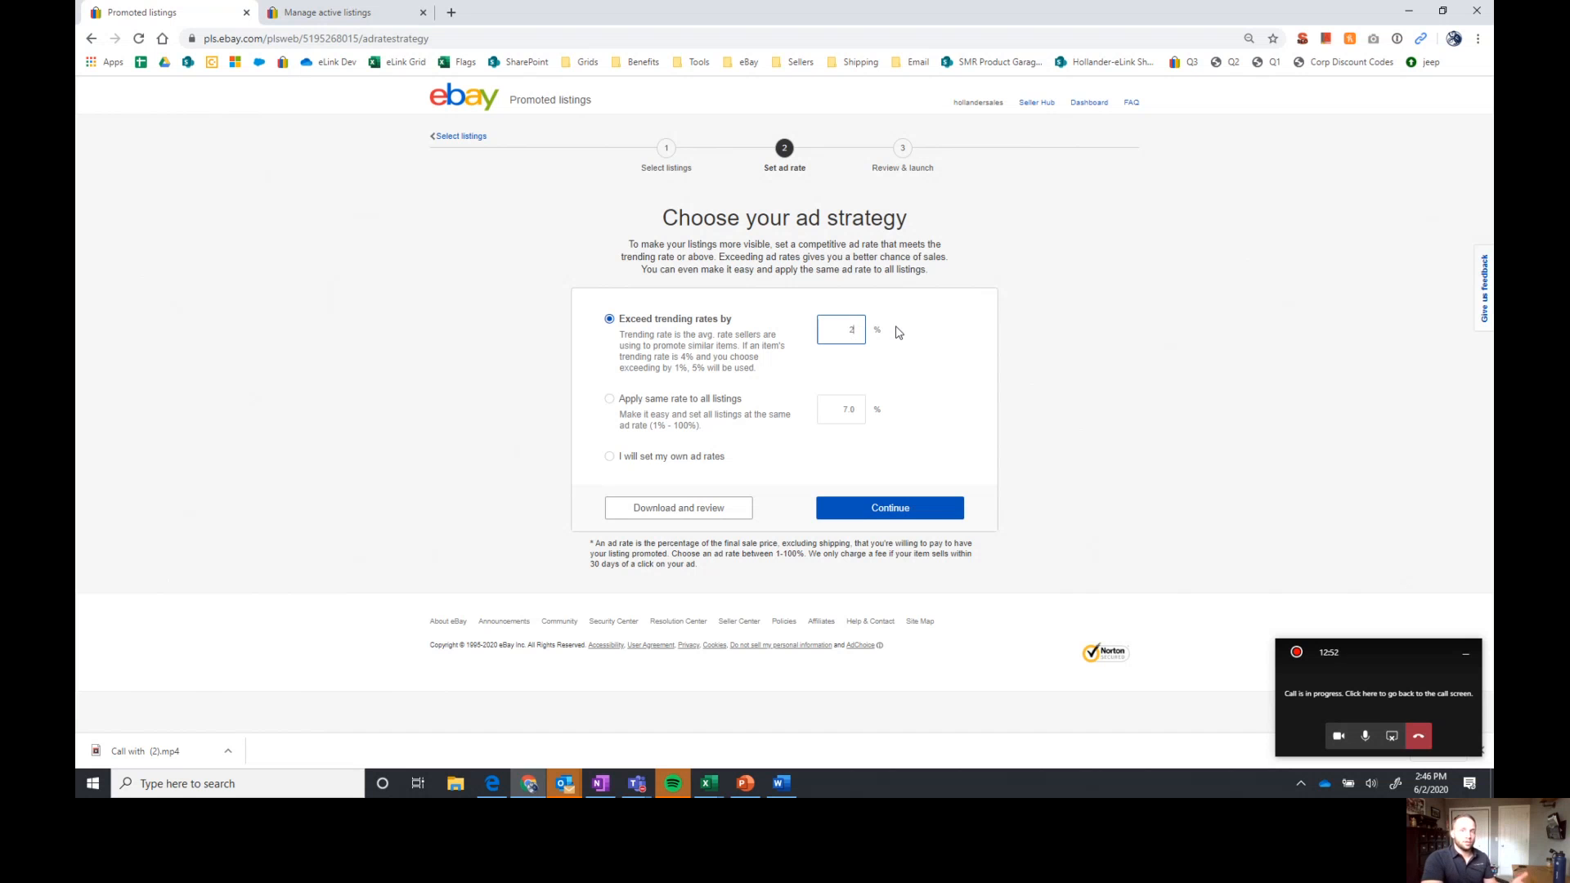
pyautogui.write('0000')
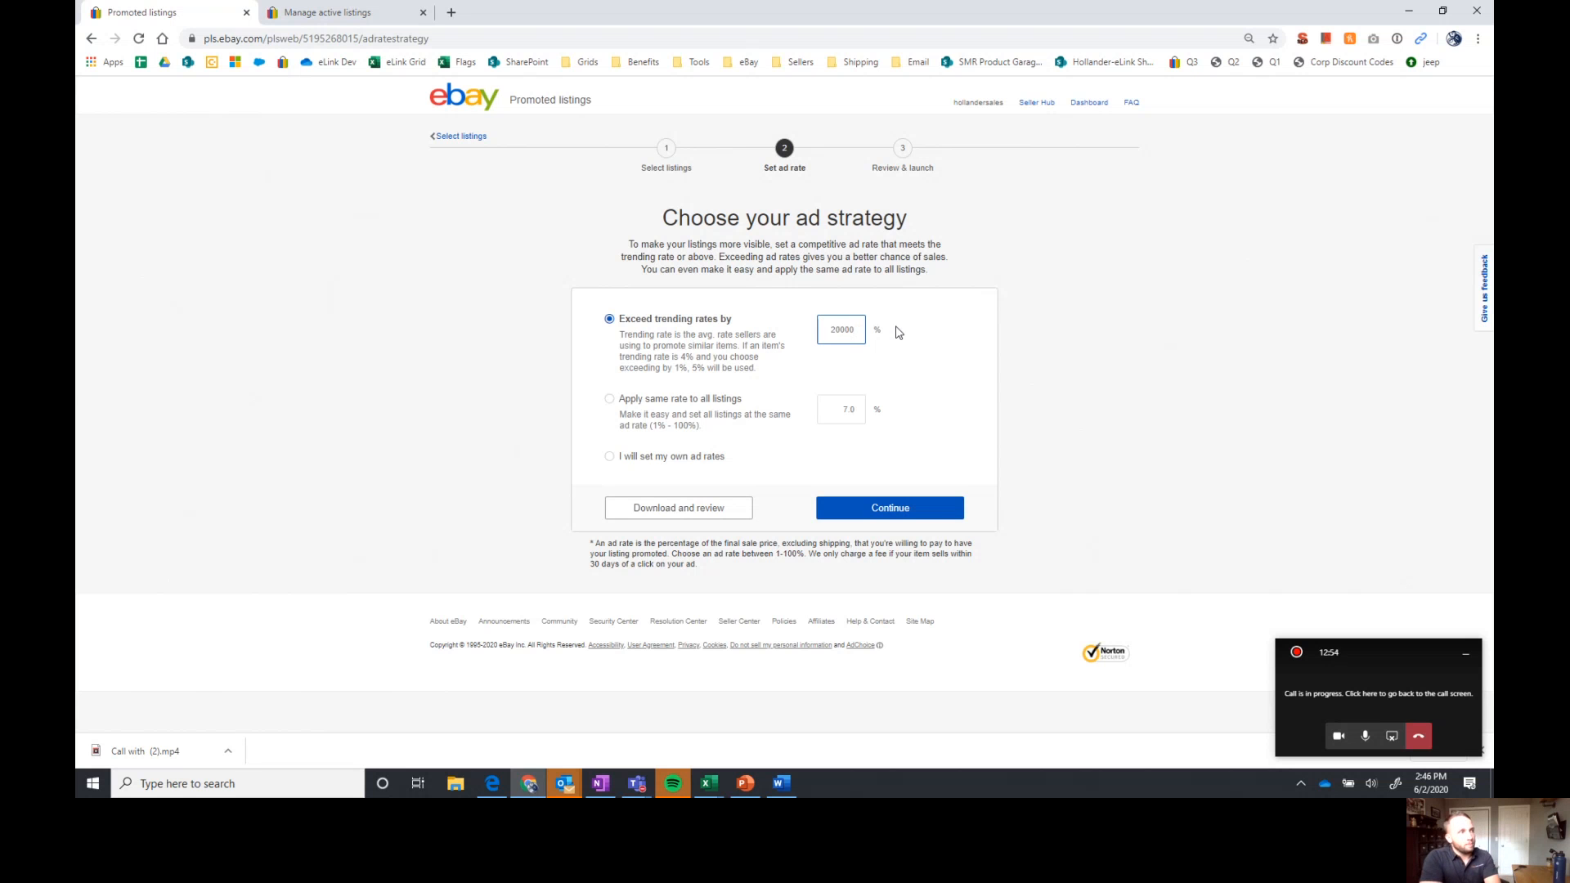
pyautogui.press('BackSpace')
pyautogui.press('BackSpace')
pyautogui.press('BackSpace')
pyautogui.press('BackSpace')
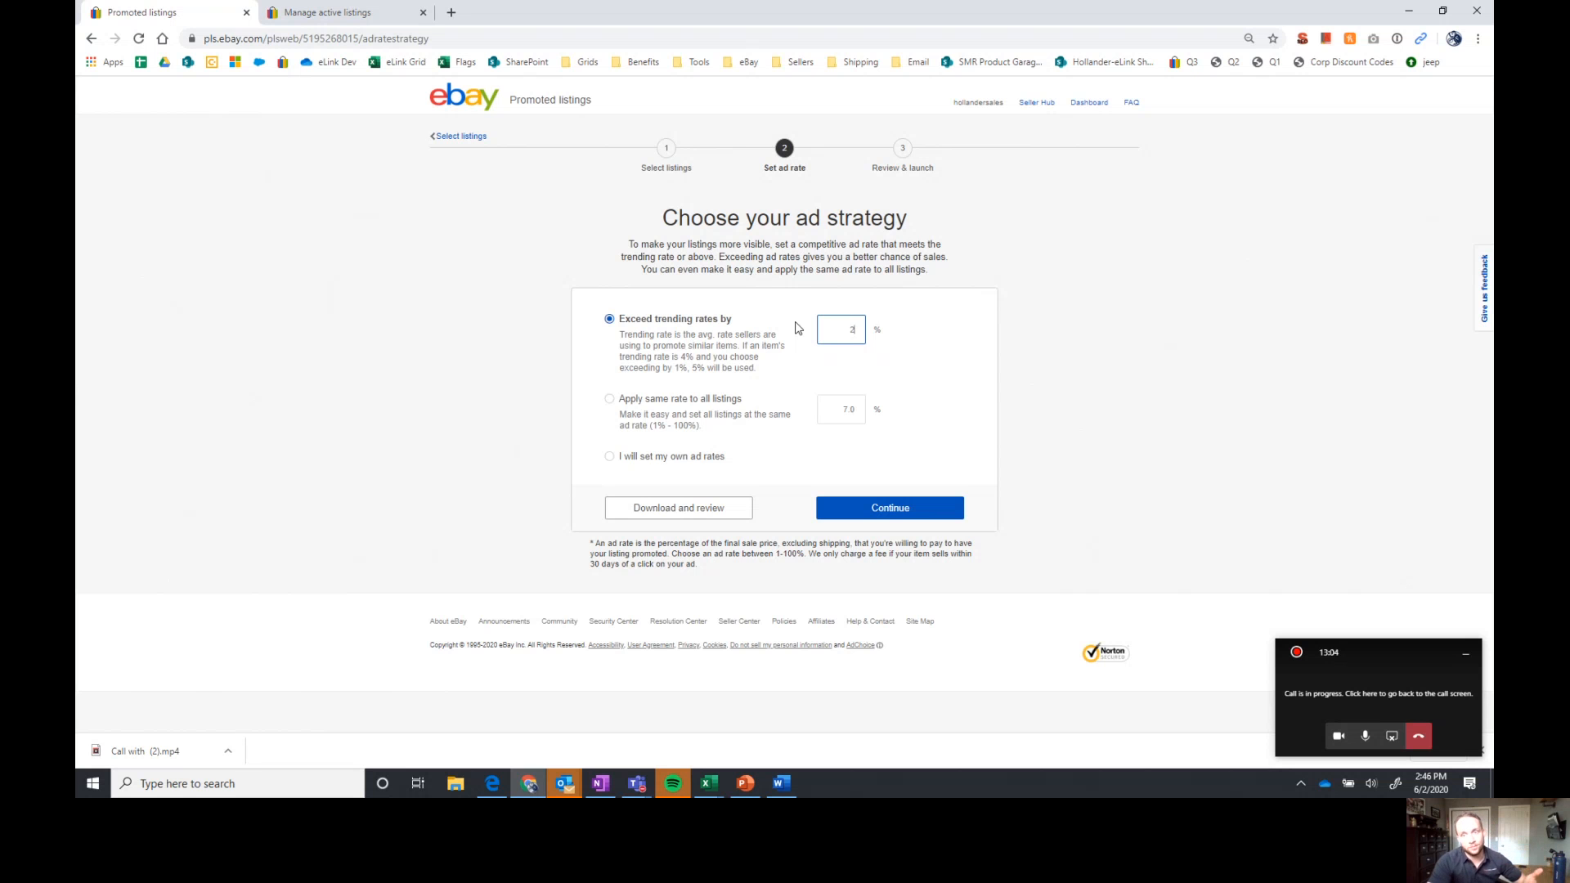
pyautogui.click(642, 461)
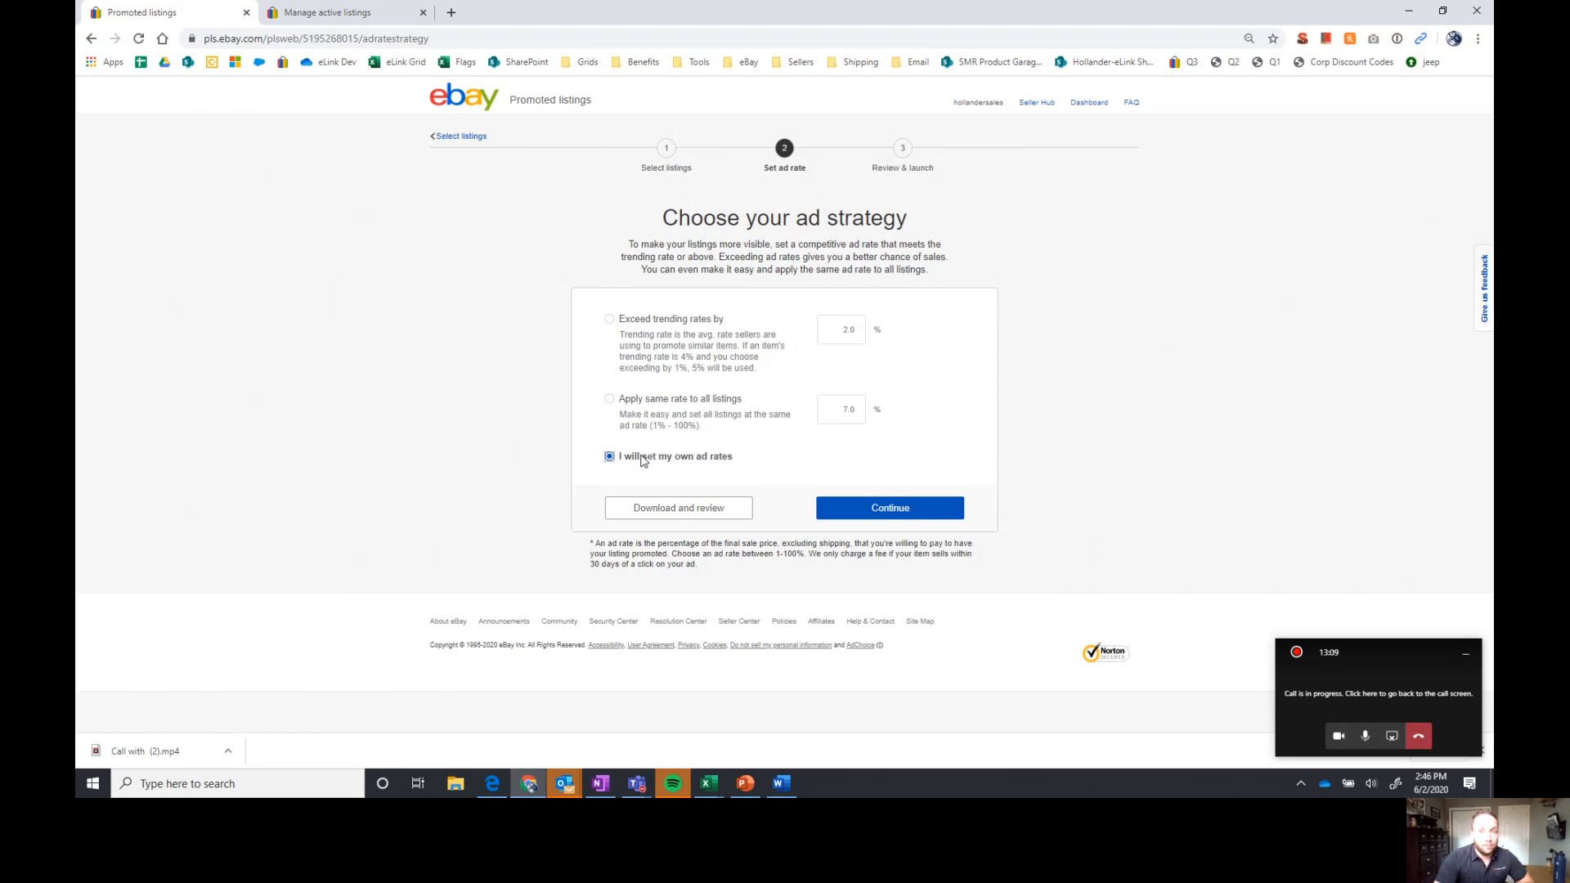
# Apply the same ad rate of 5% to all listings and continue to the campaign review
pyautogui.click(628, 401)
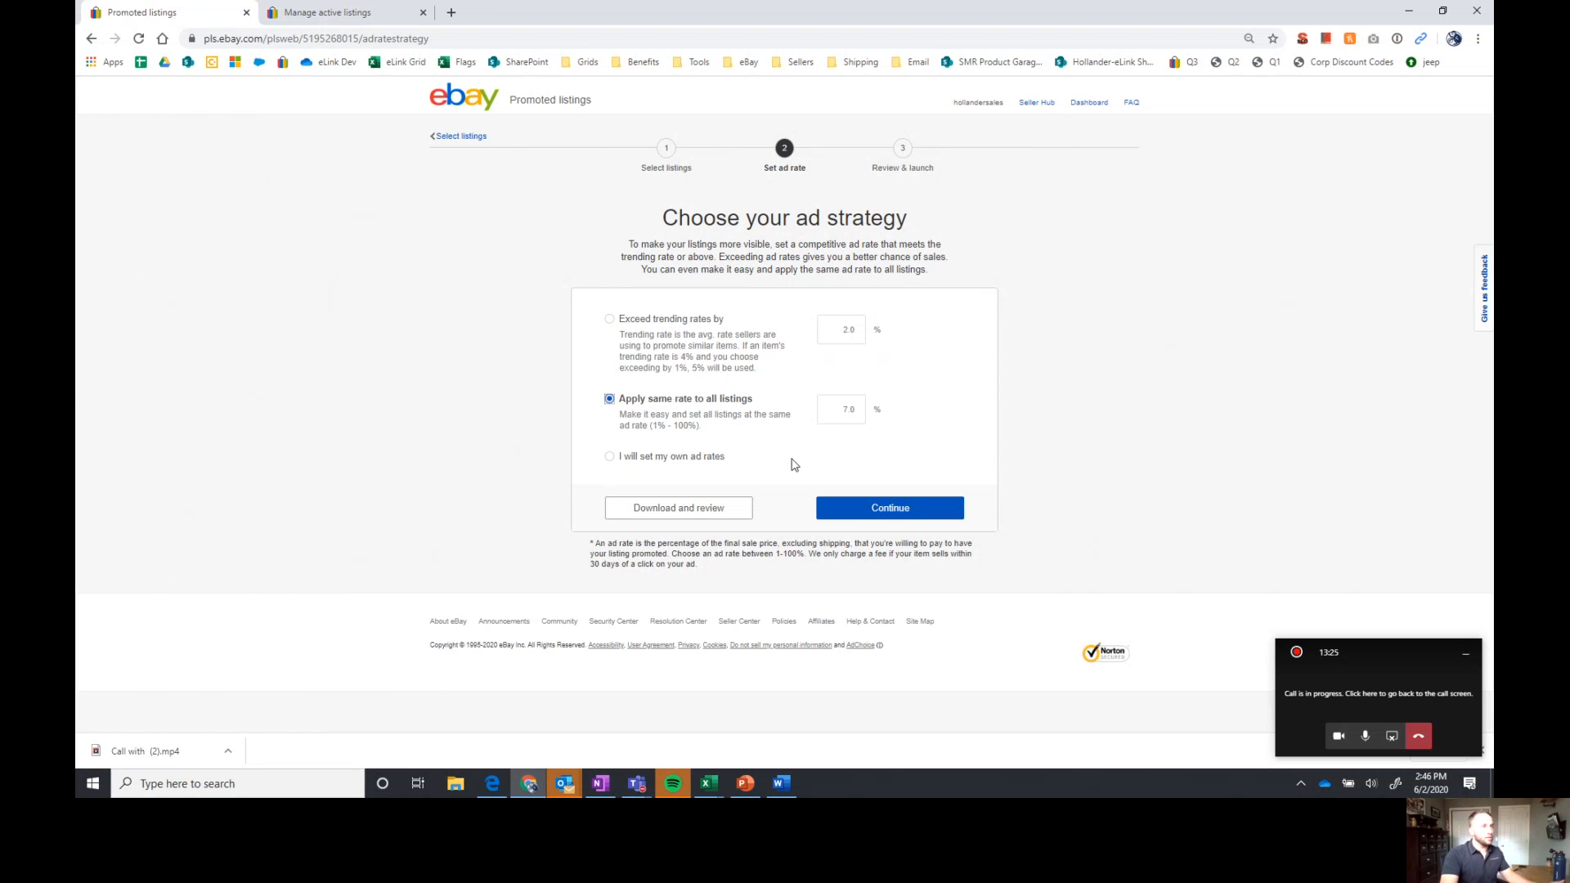
pyautogui.doubleClick(842, 408)
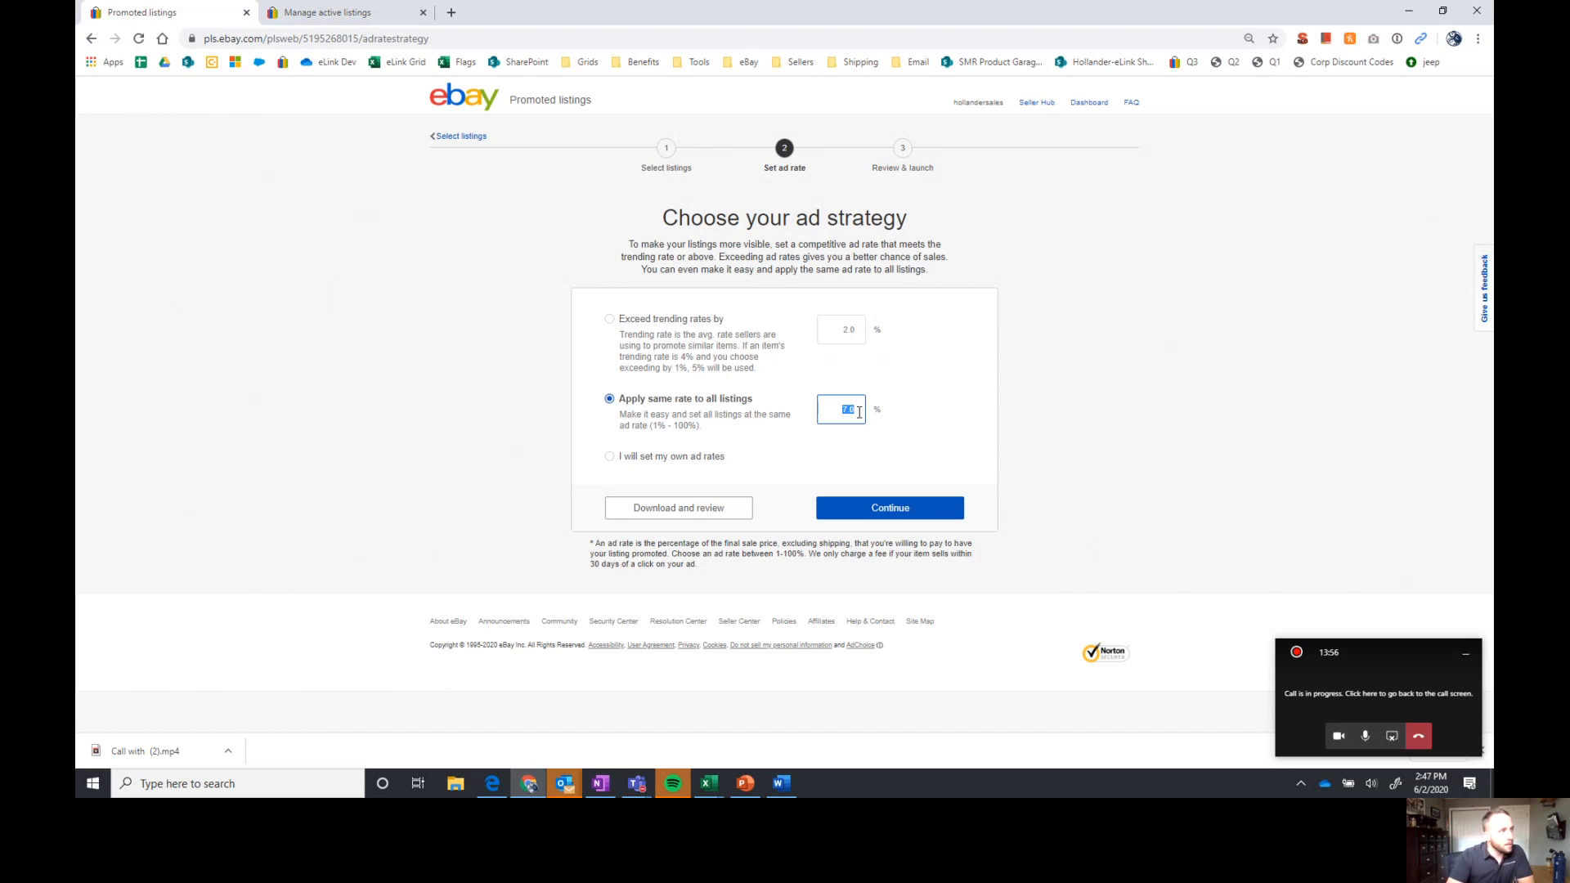
pyautogui.write('5')
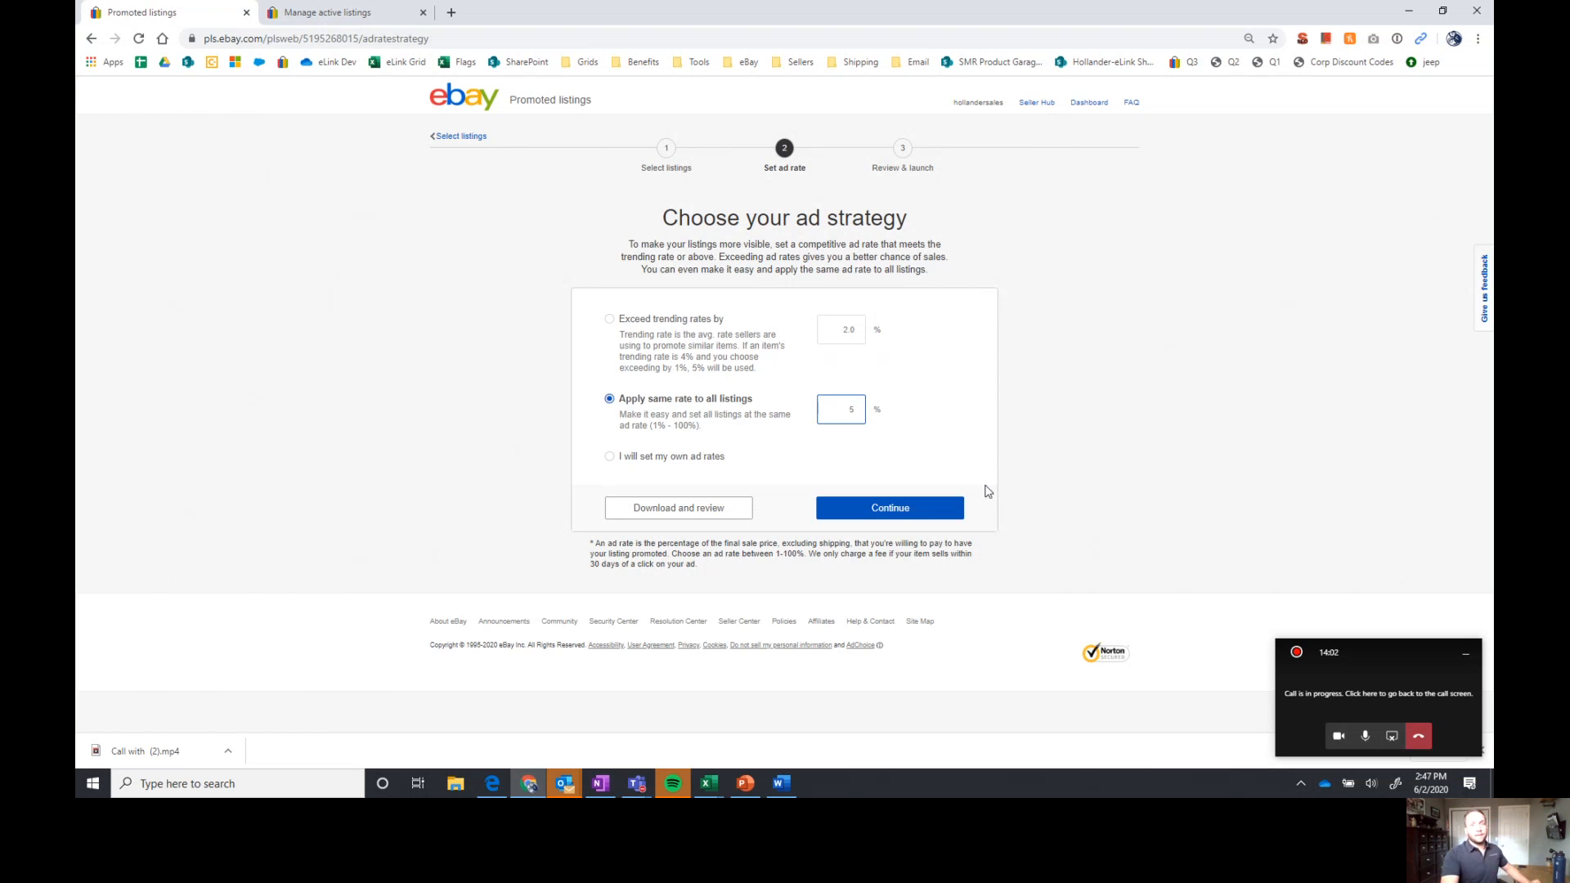
pyautogui.click(929, 514)
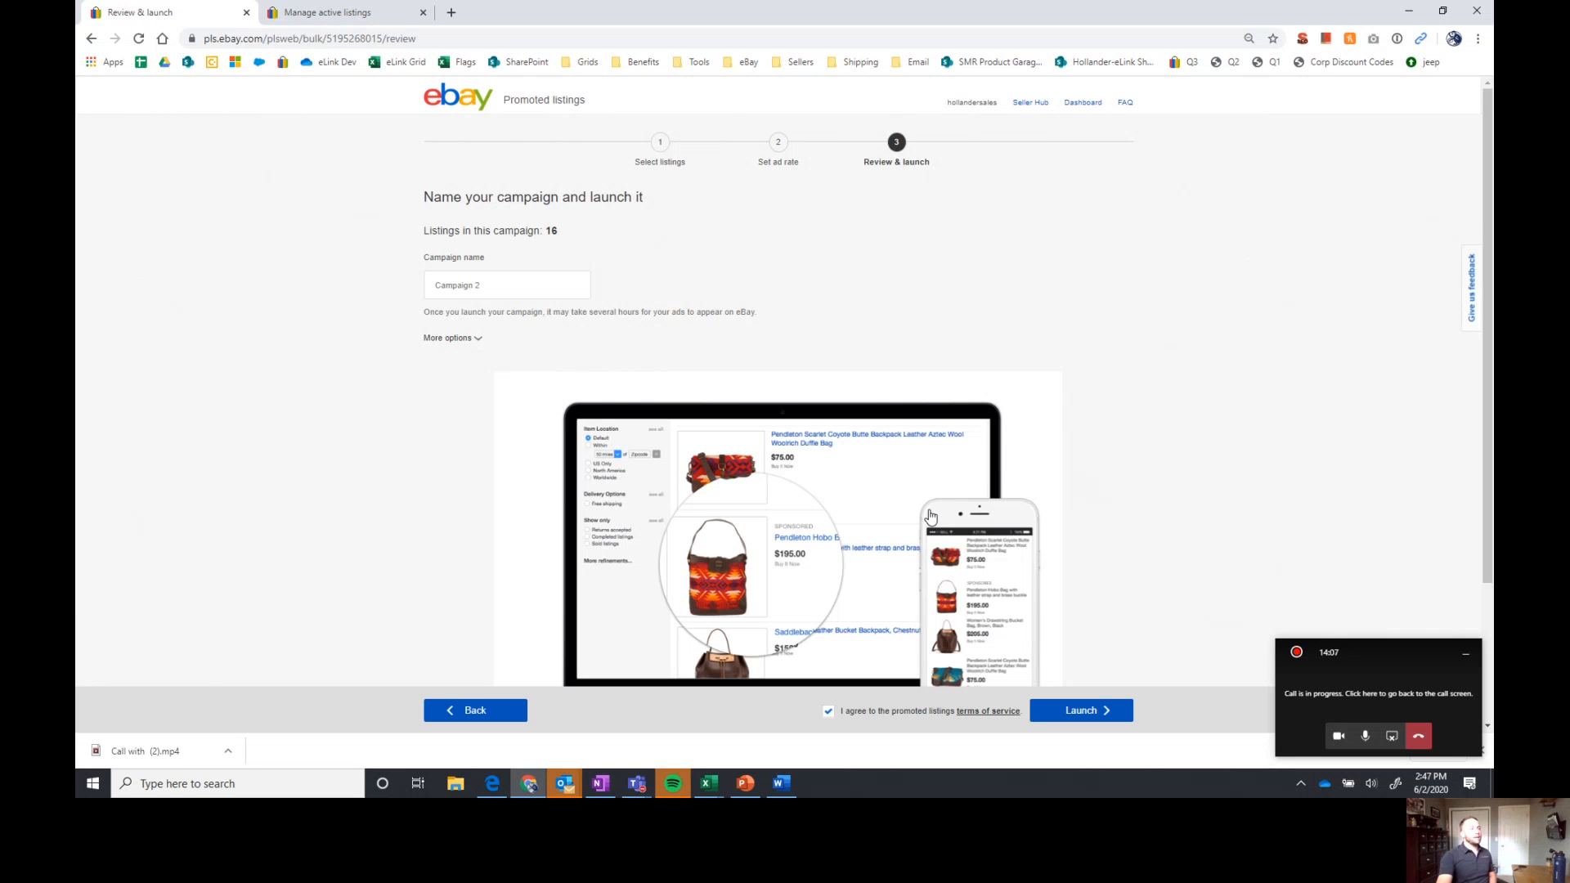
# Name the campaign "All Inventory - 5%"
pyautogui.scroll(-3, 929, 292)
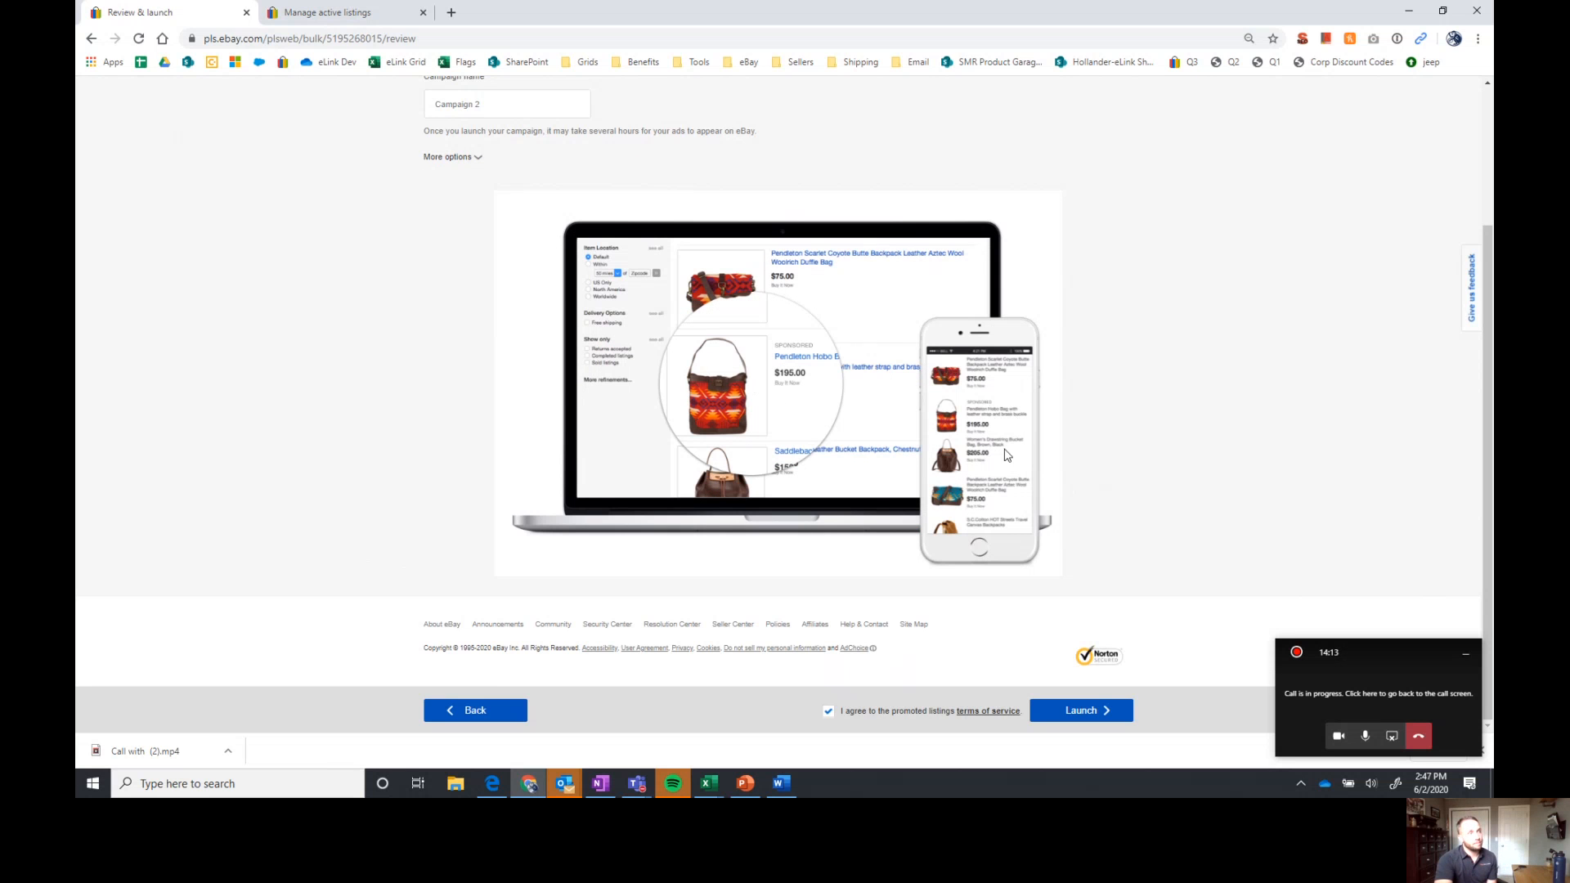
pyautogui.scroll(3, 995, 437)
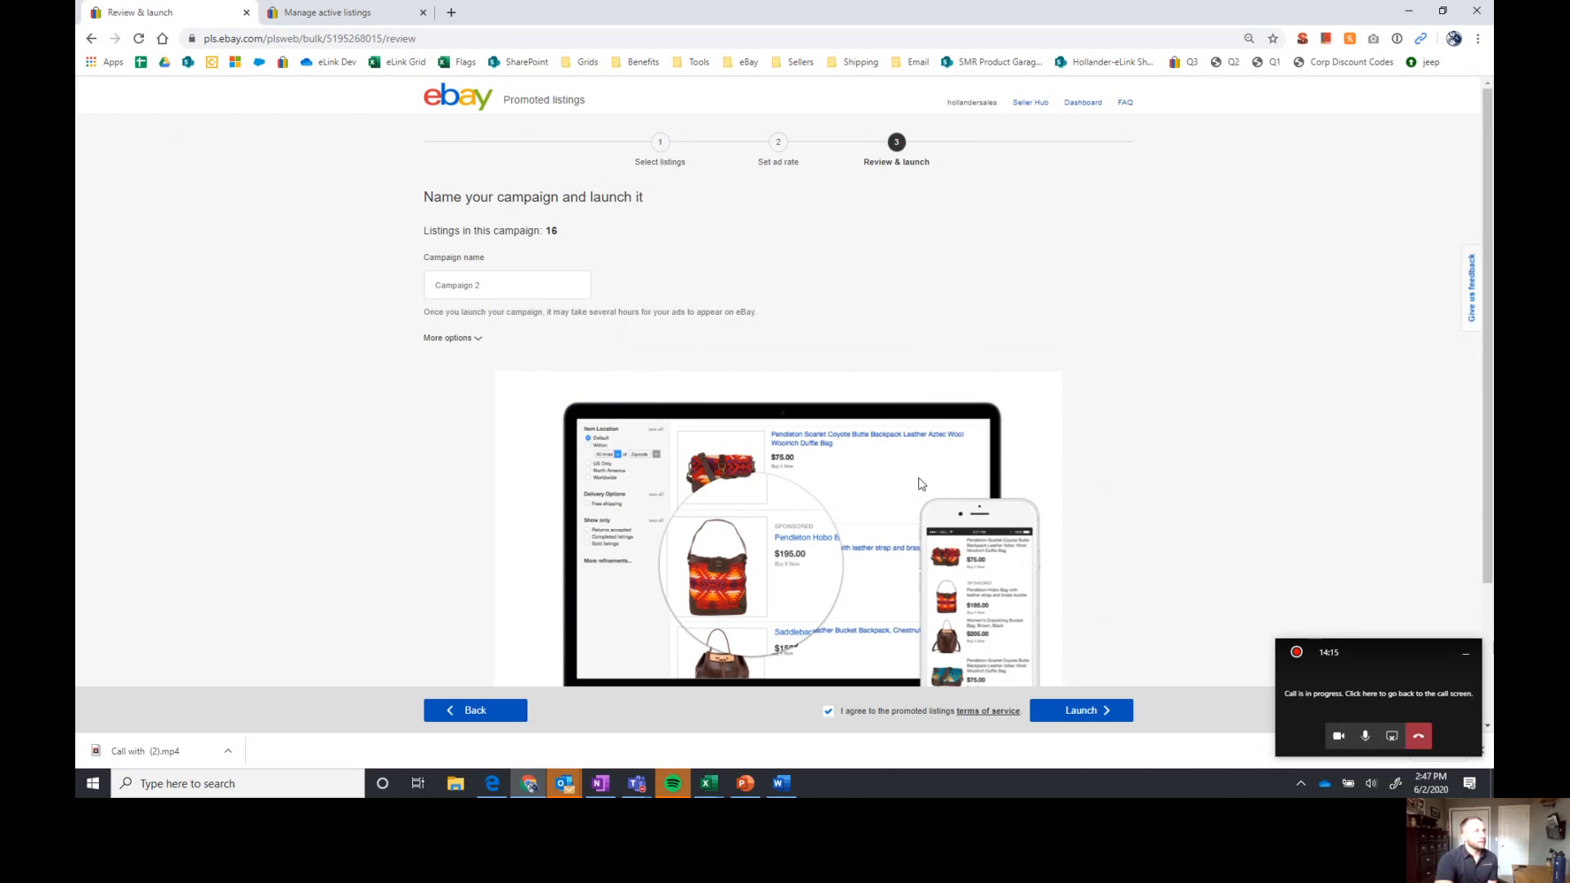
pyautogui.moveTo(487, 285); pyautogui.dragTo(374, 287)
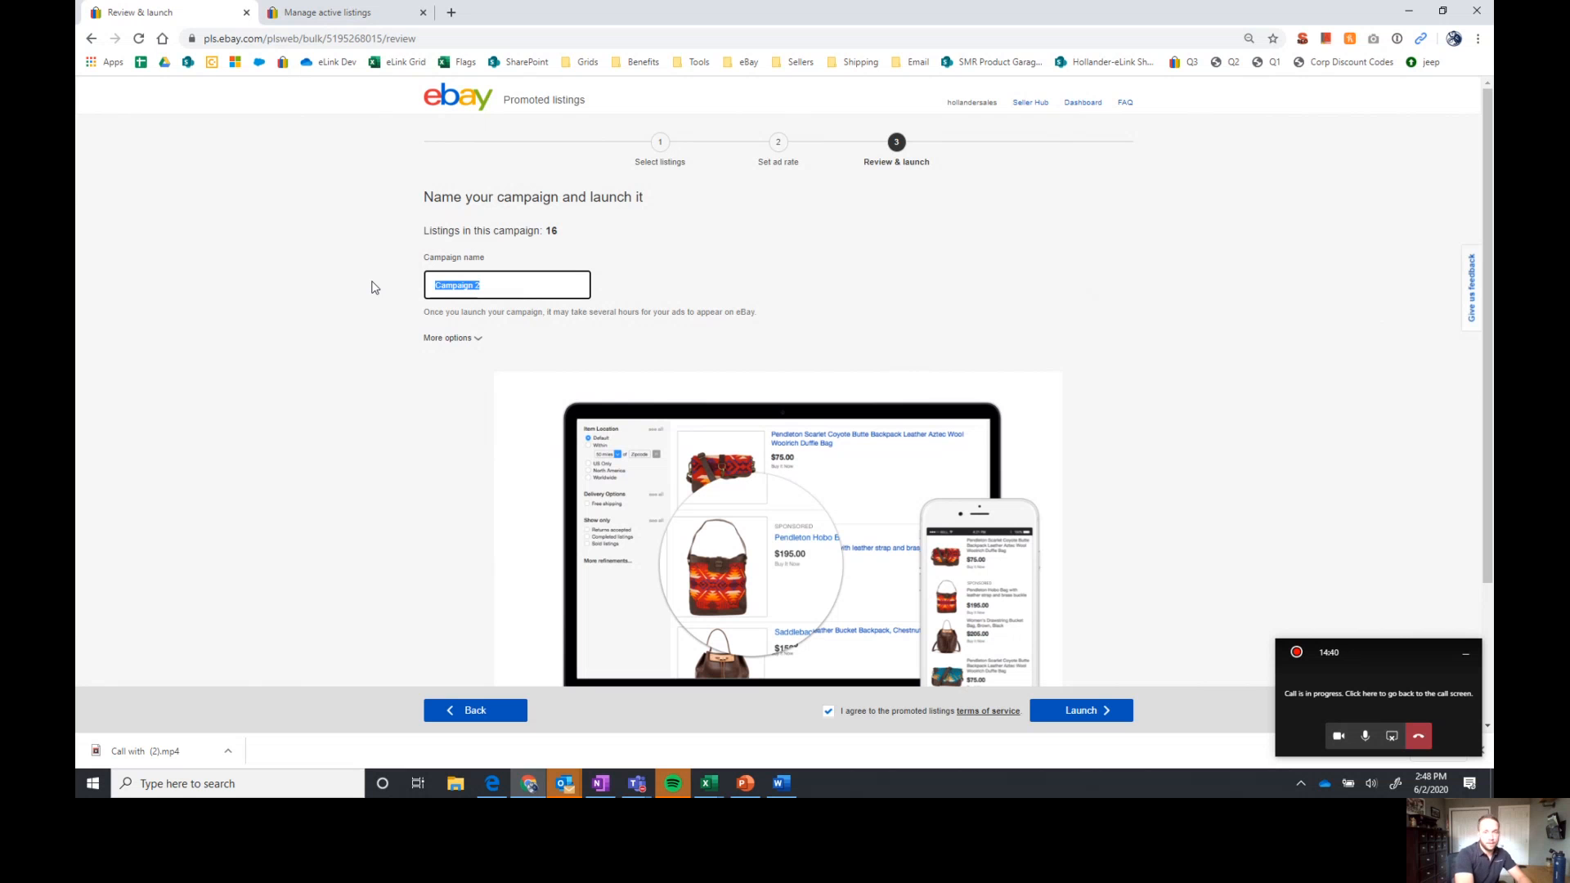
pyautogui.write('All Inventory - 5%')
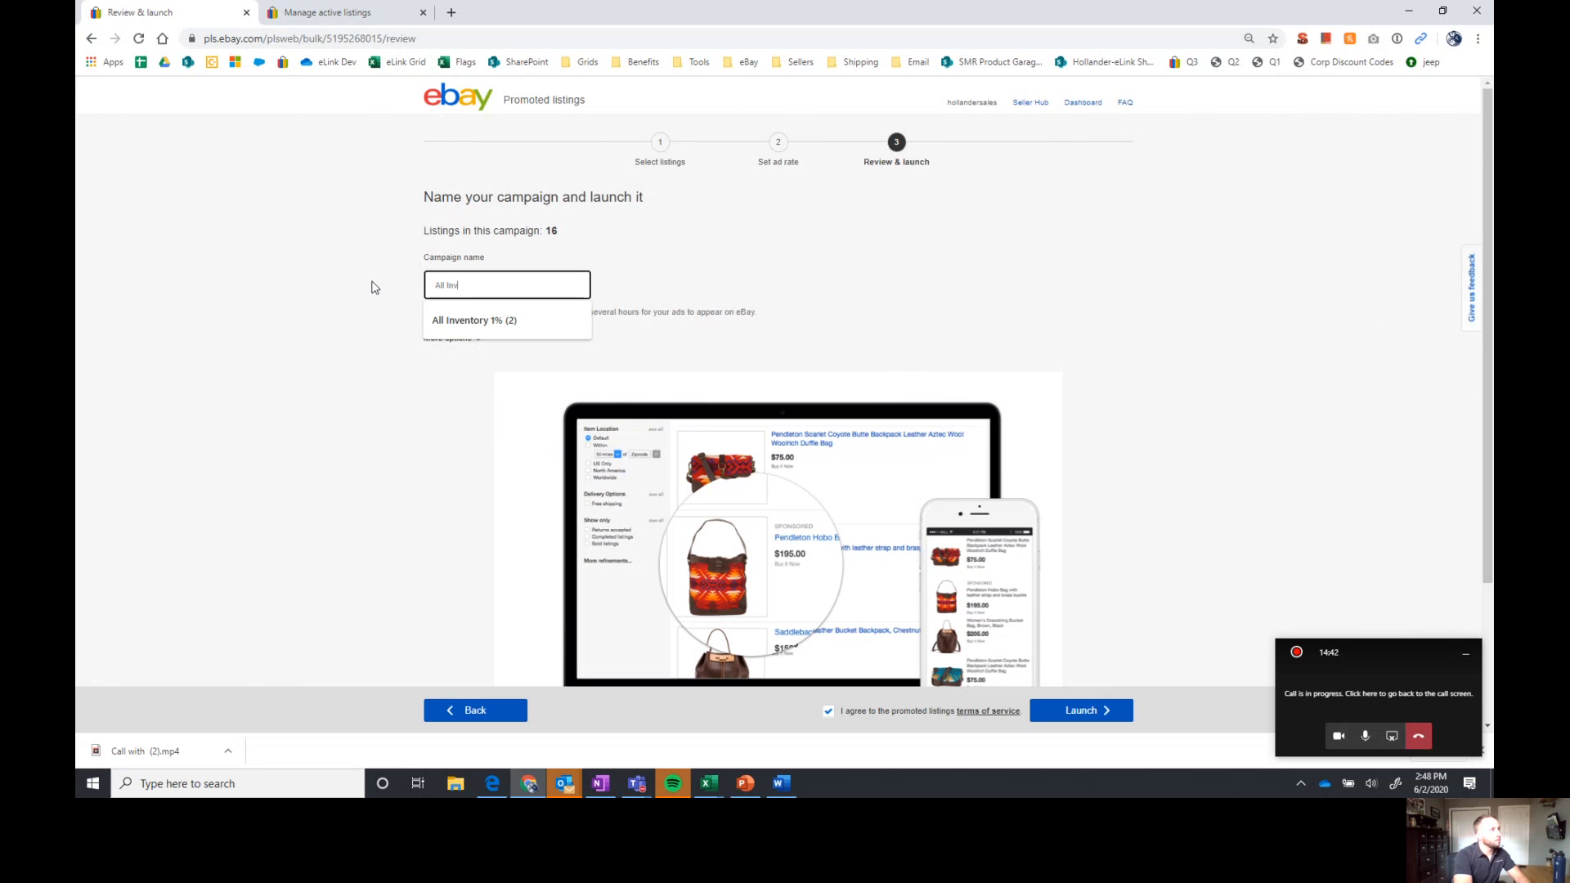